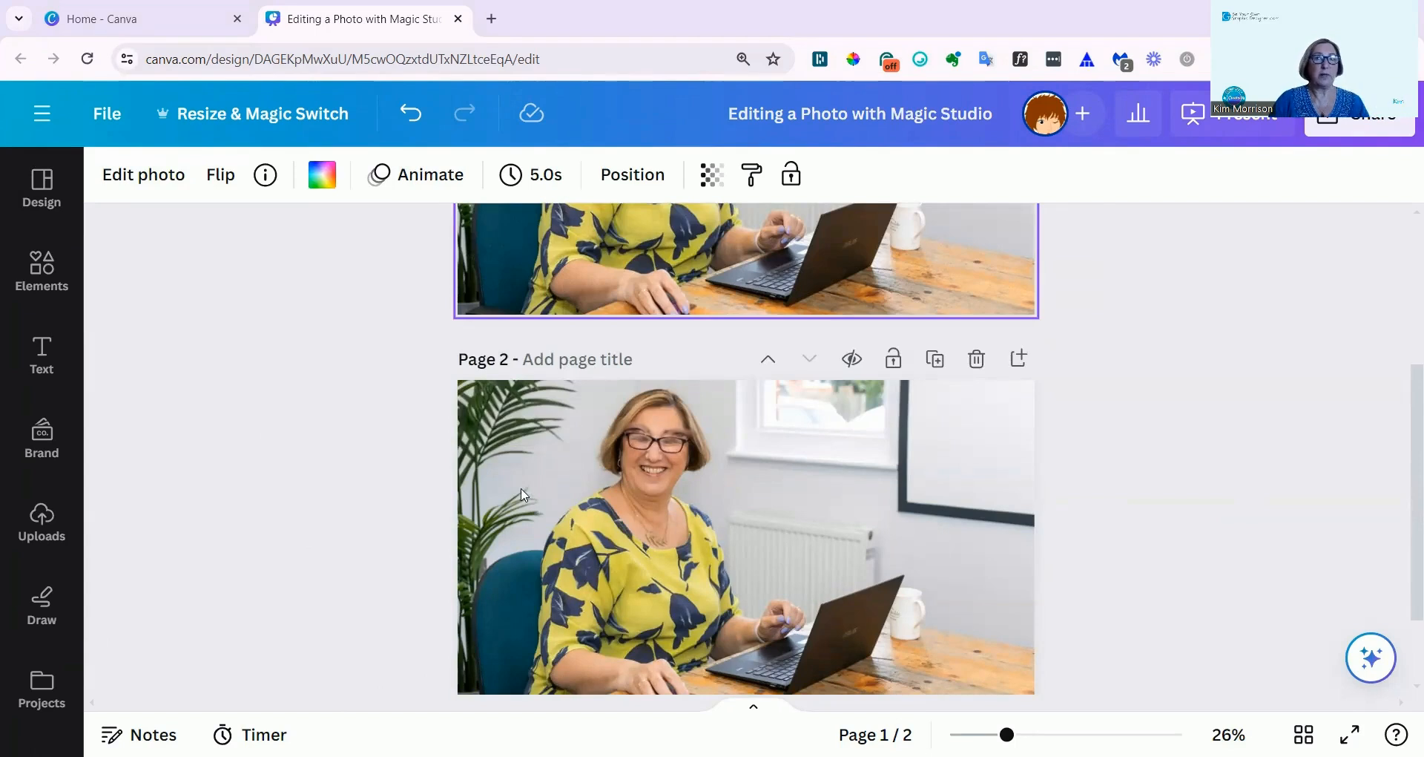
Step: Remove the background from the photo on page 2 with BG Remover
scroll(523, 488, "down", 2)
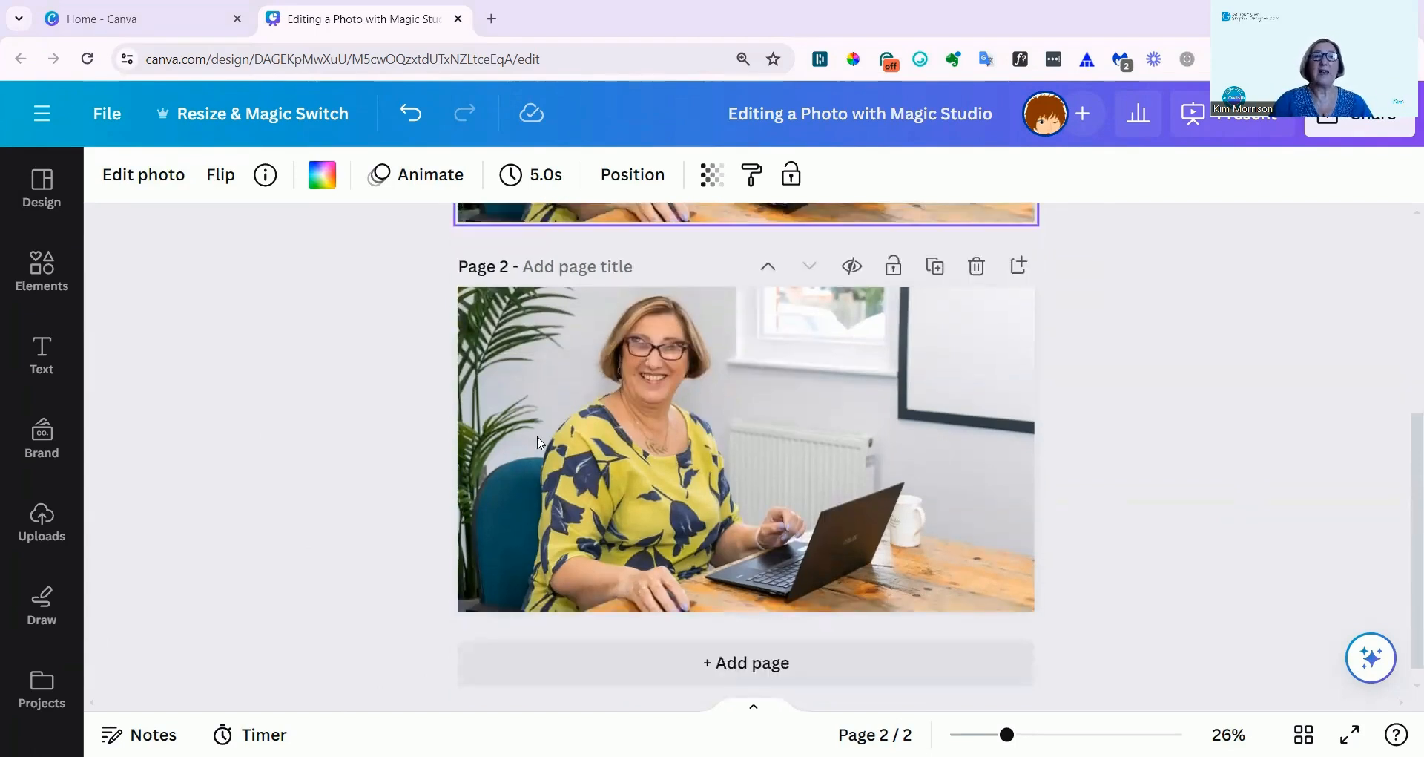
scroll(542, 439, "down", 1)
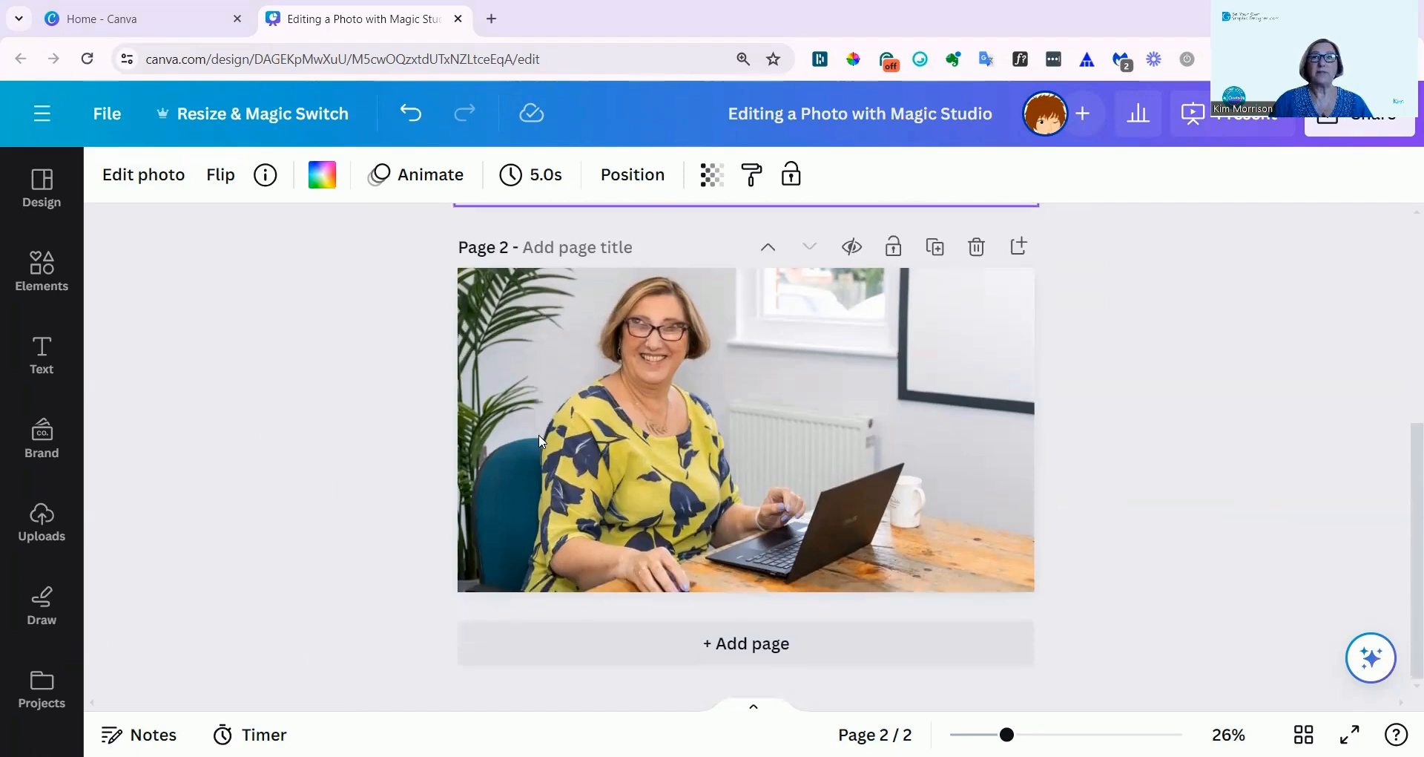
left_click(540, 441)
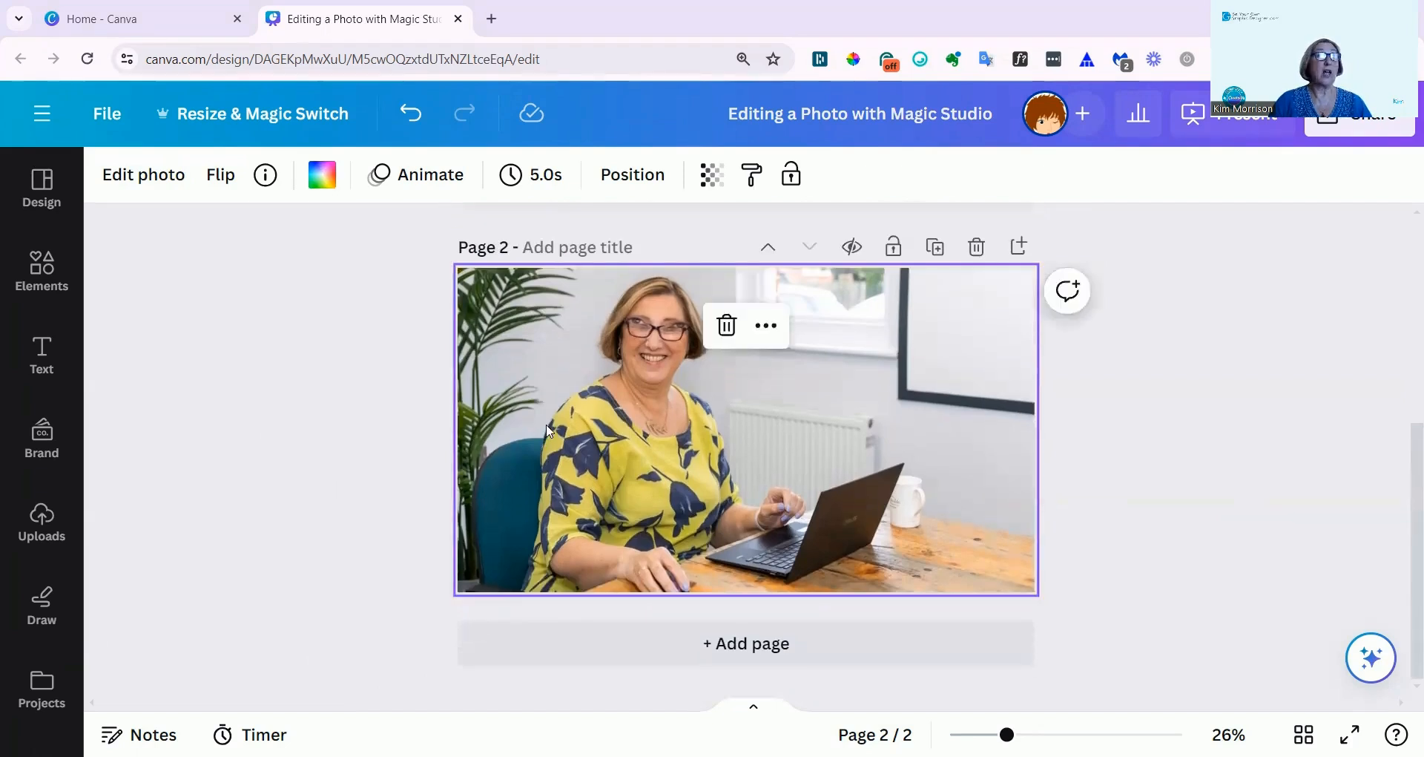
left_click(137, 179)
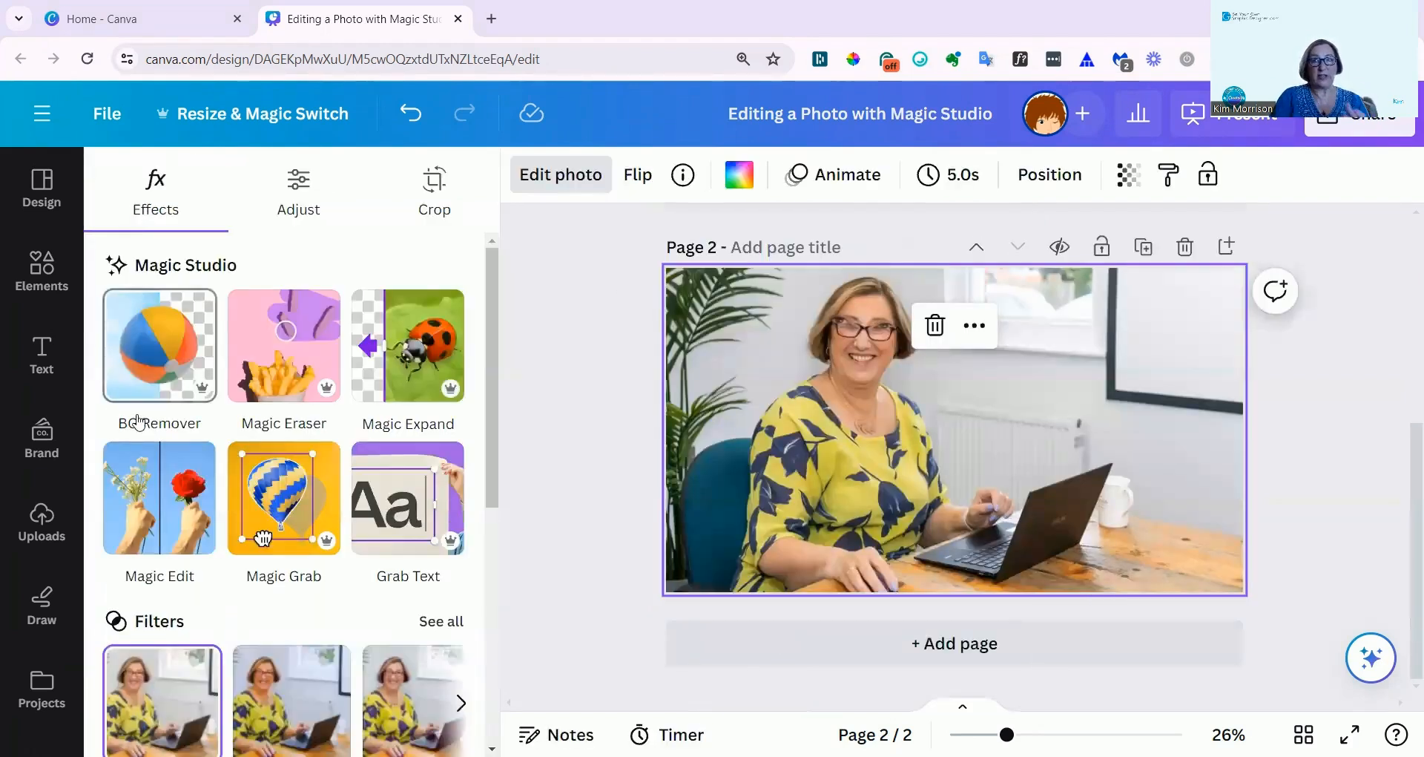
left_click(157, 357)
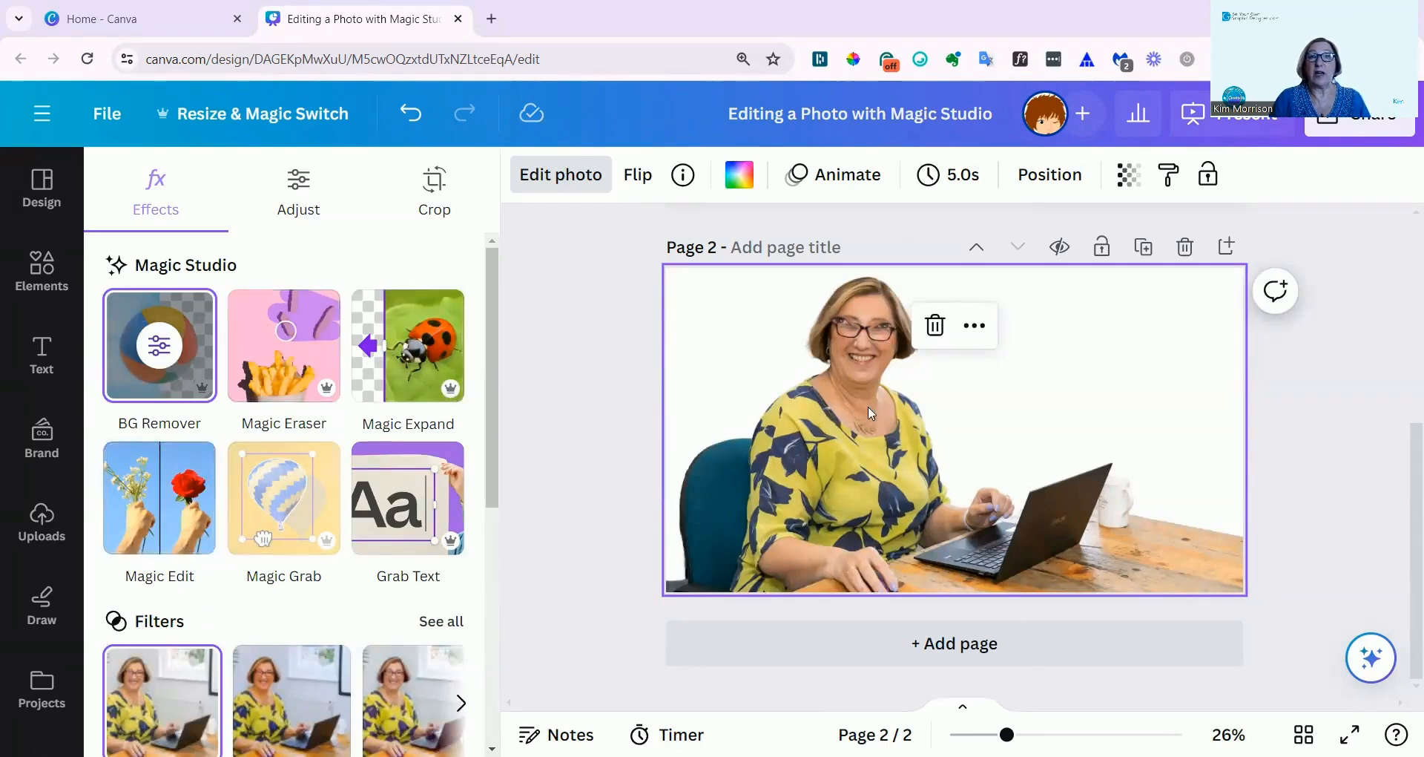
Step: Mask the woman's patterned blouse for a Magic Edit using brush size 20, and proceed to the edit description
left_click(153, 510)
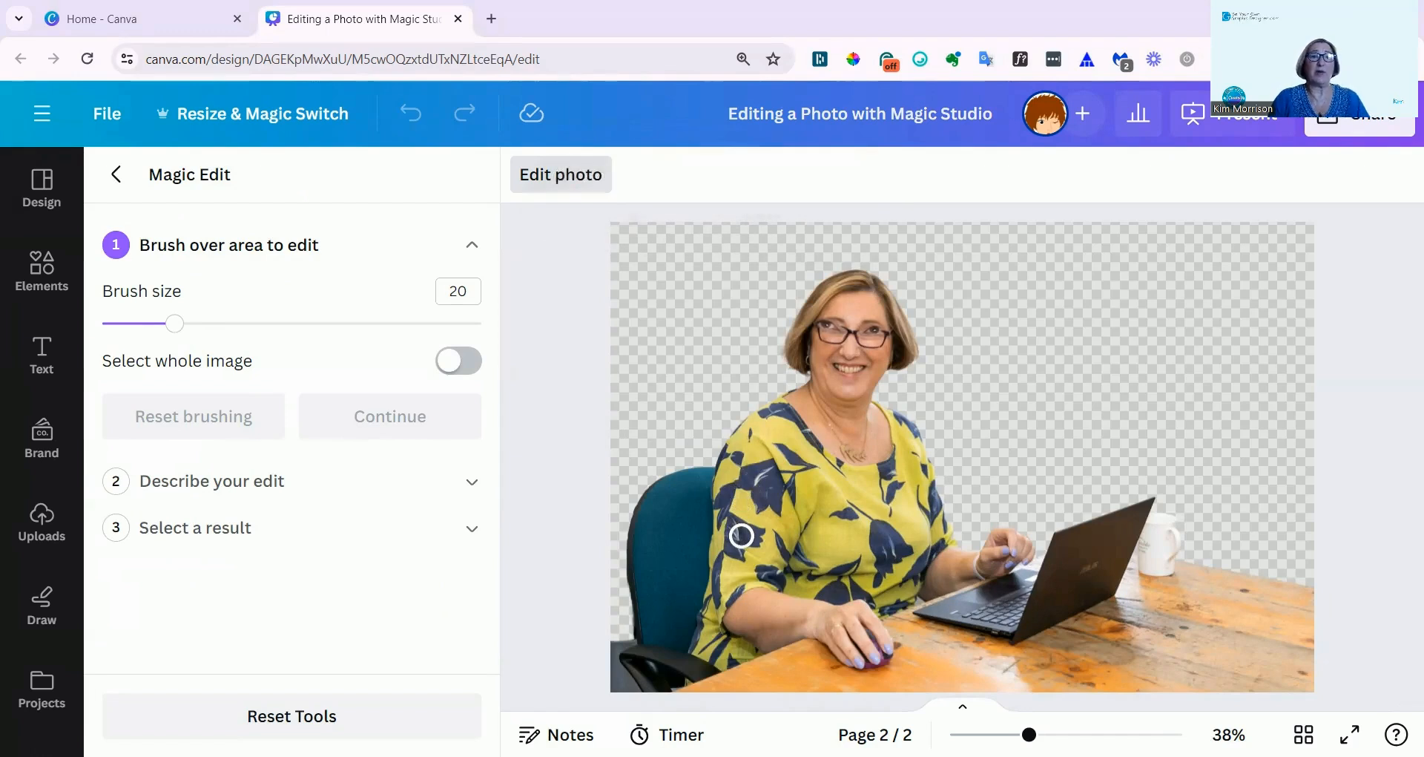
mouse_move(726, 592)
left_mouse_down()
mouse_move(773, 408)
mouse_move(751, 420)
mouse_move(721, 489)
mouse_move(716, 603)
mouse_move(725, 499)
mouse_move(750, 454)
mouse_move(738, 515)
mouse_move(773, 401)
mouse_move(814, 456)
mouse_move(882, 474)
mouse_move(901, 454)
mouse_move(887, 399)
mouse_move(924, 454)
mouse_move(933, 540)
mouse_move(883, 563)
mouse_move(924, 484)
mouse_move(836, 487)
mouse_move(906, 482)
mouse_move(763, 465)
mouse_move(782, 432)
mouse_move(793, 471)
mouse_move(824, 474)
mouse_move(754, 521)
mouse_move(798, 503)
mouse_move(903, 512)
mouse_move(808, 534)
mouse_move(821, 503)
mouse_move(881, 547)
mouse_move(750, 554)
mouse_move(792, 537)
mouse_move(741, 550)
mouse_move(762, 569)
mouse_move(744, 578)
mouse_move(776, 566)
mouse_move(827, 588)
mouse_move(889, 575)
mouse_move(833, 572)
mouse_move(919, 572)
mouse_move(893, 601)
mouse_move(865, 591)
mouse_move(923, 594)
mouse_move(887, 602)
left_mouse_up()
mouse_move(706, 620)
left_mouse_down()
mouse_move(715, 601)
mouse_move(707, 645)
mouse_move(749, 654)
mouse_move(697, 645)
mouse_move(719, 658)
mouse_move(744, 604)
mouse_move(774, 586)
left_mouse_up()
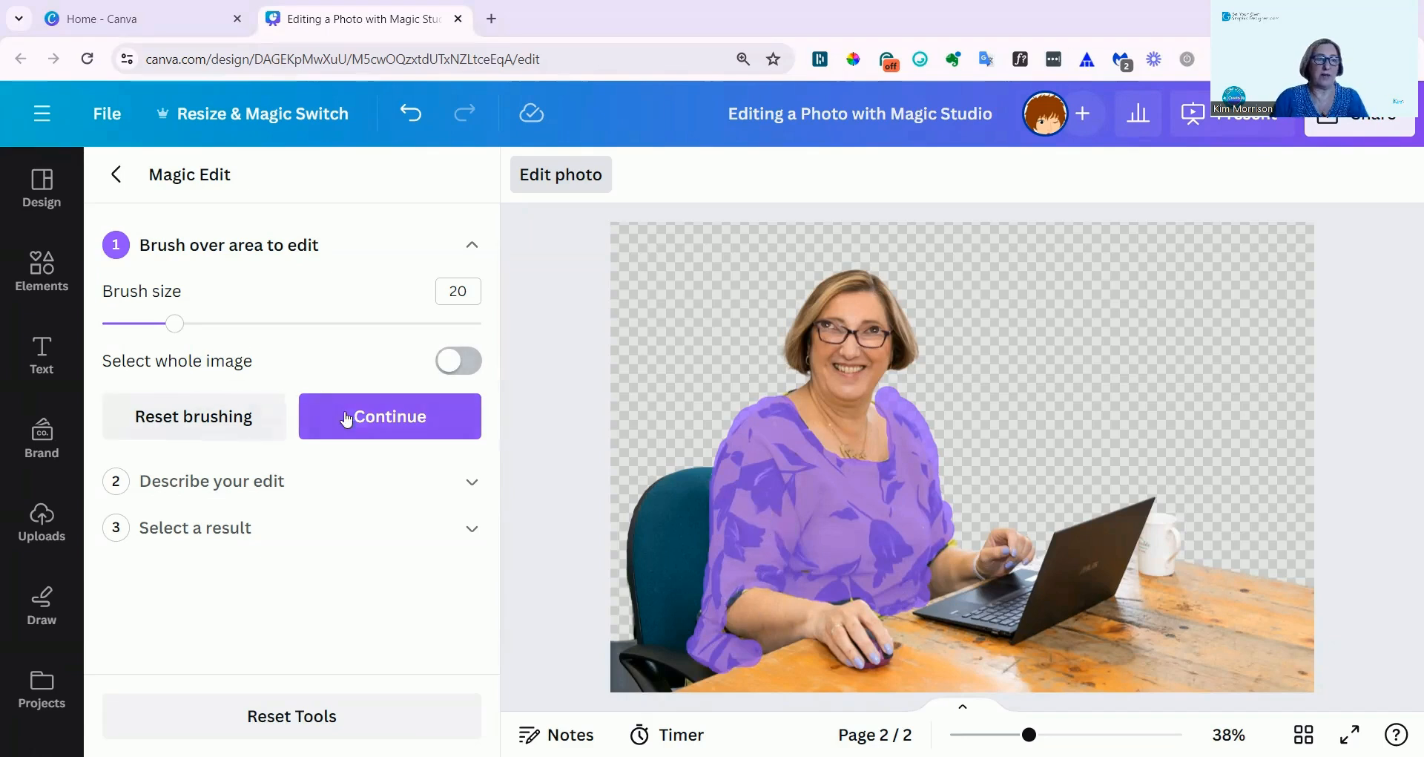
left_click(364, 425)
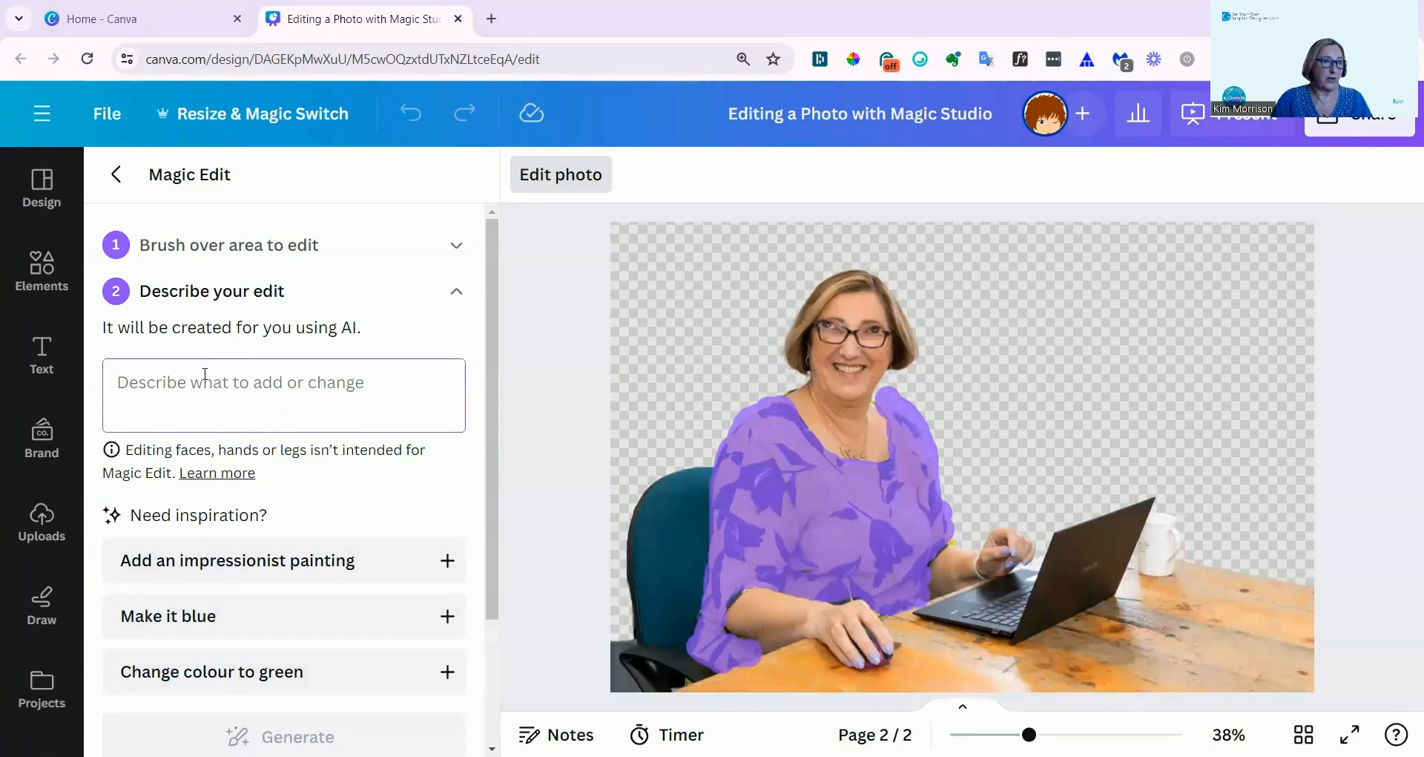
Step: Generate the edit "Change to a woman's suit jacket" and apply the light grey jacket result with the lapel pin
type("Change")
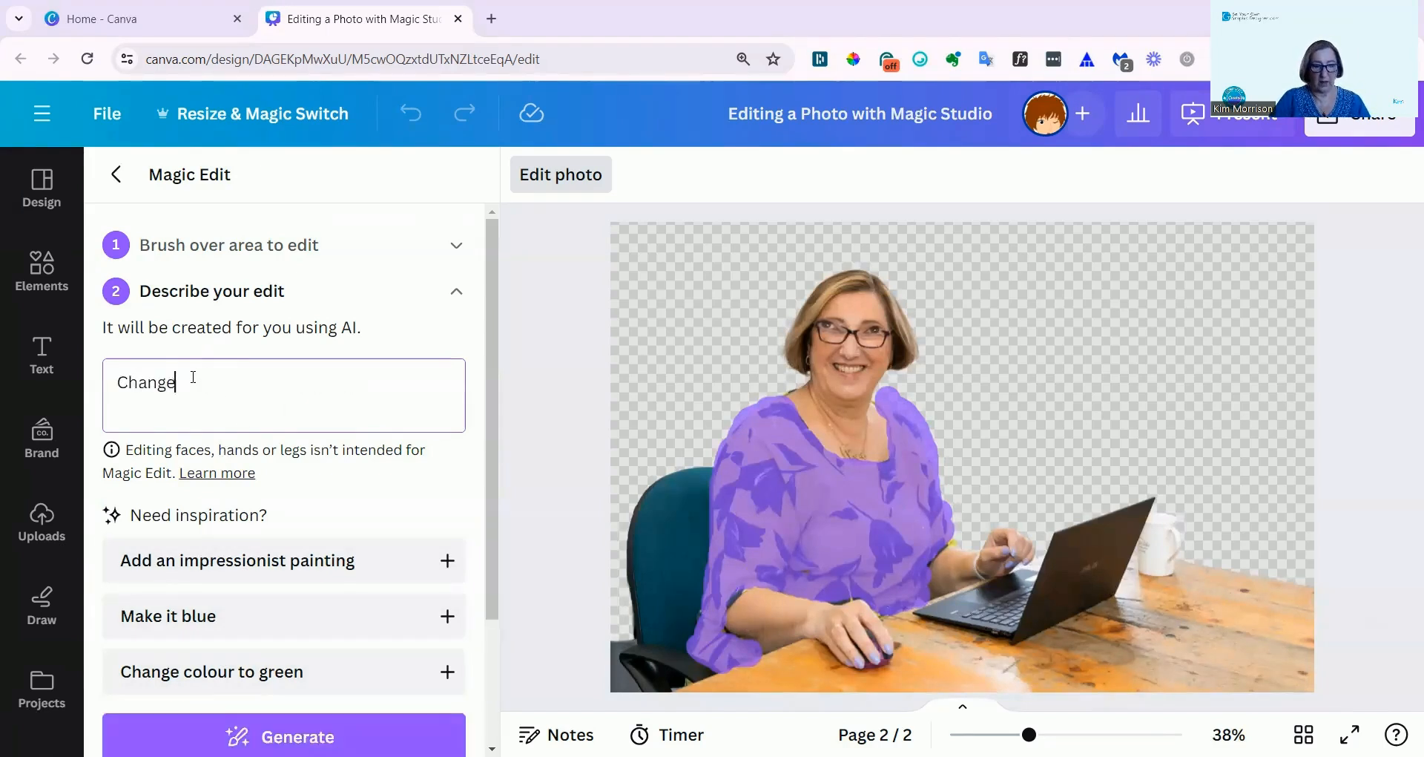
type(" to a ewom")
key("BackSpace")
key("BackSpace")
key("BackSpace")
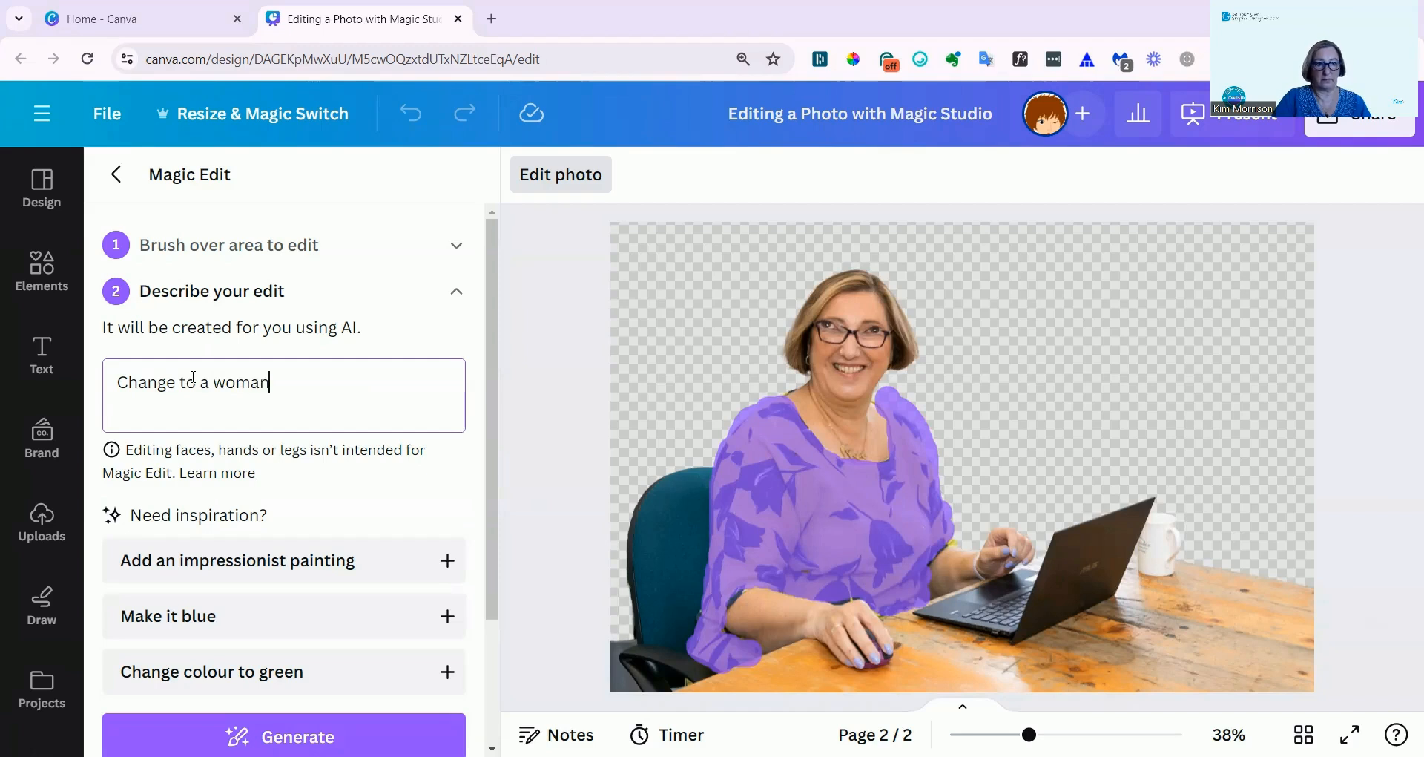
type("woman's siuo")
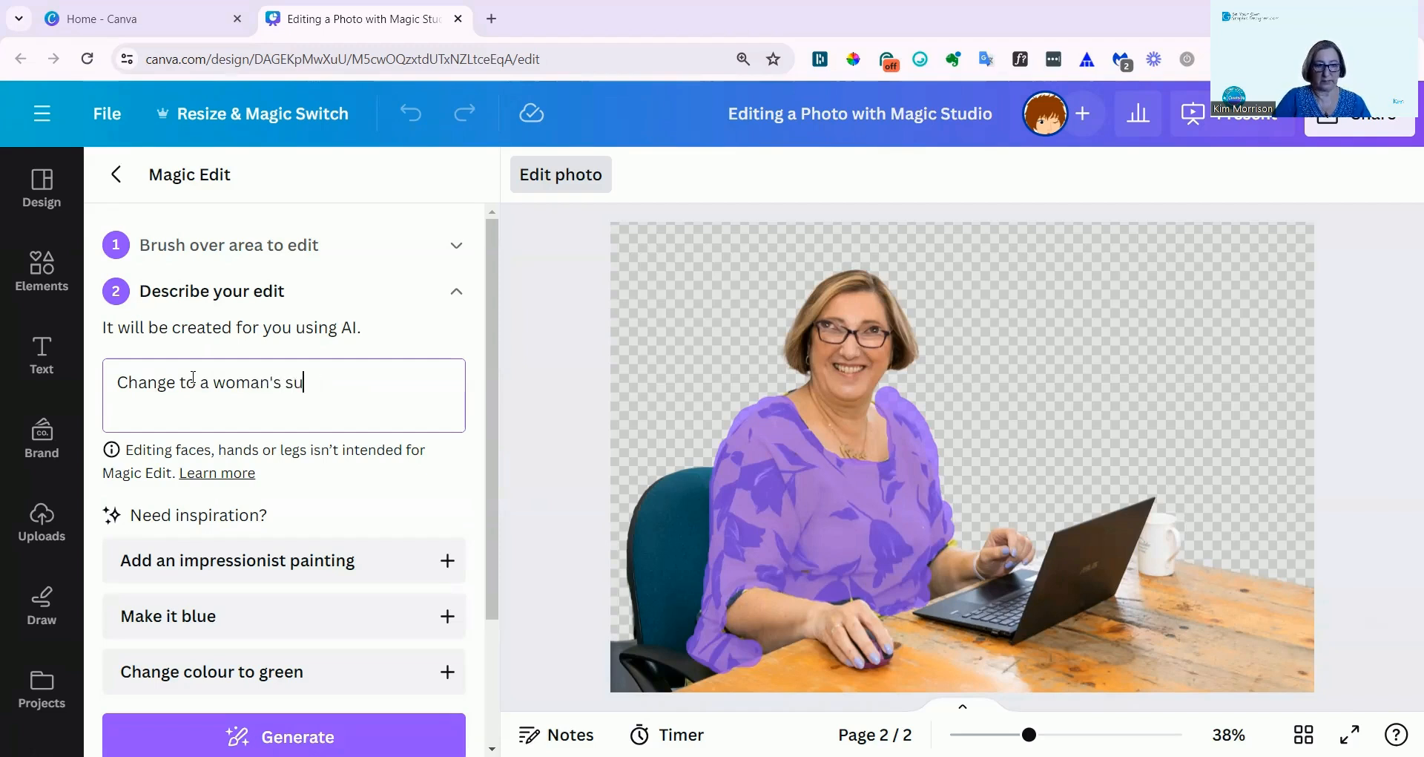
type(" ha")
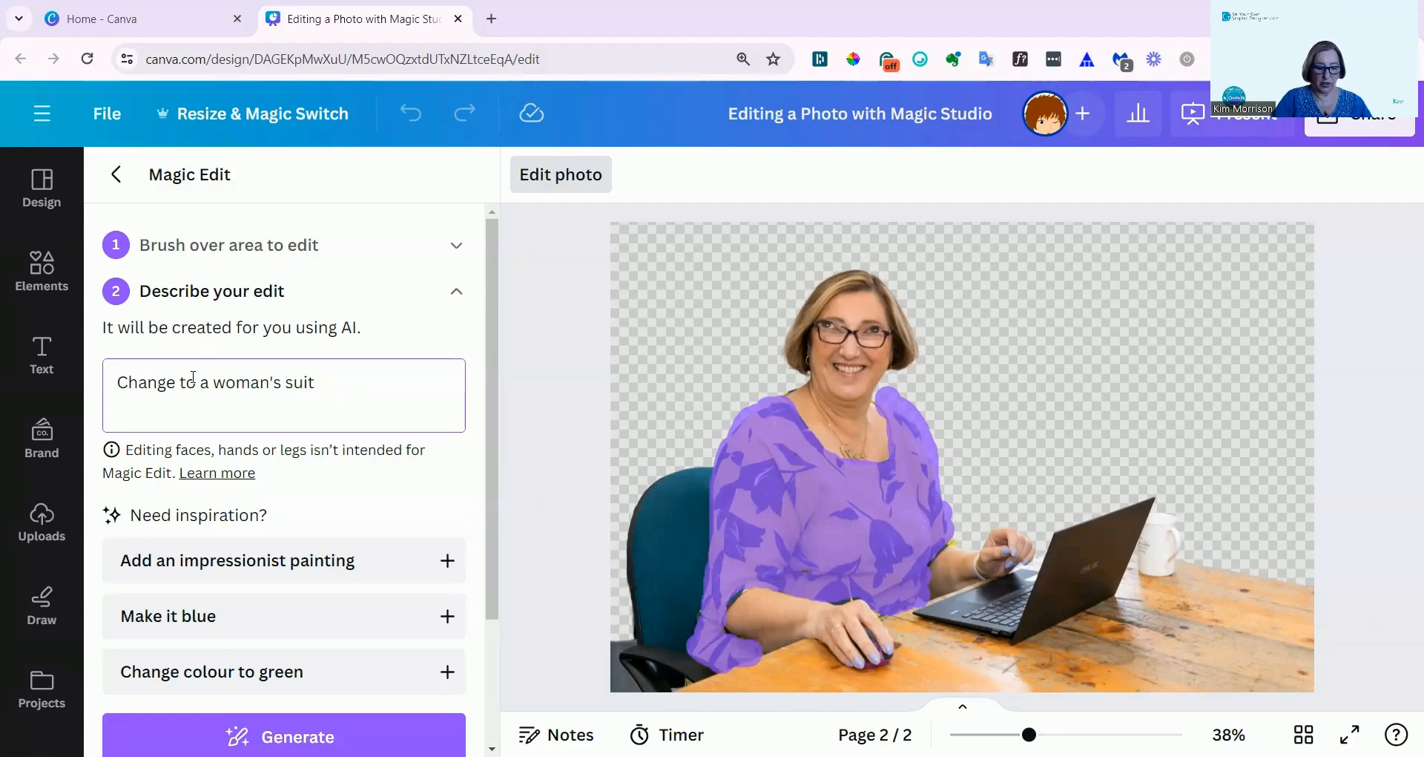
type("jacket")
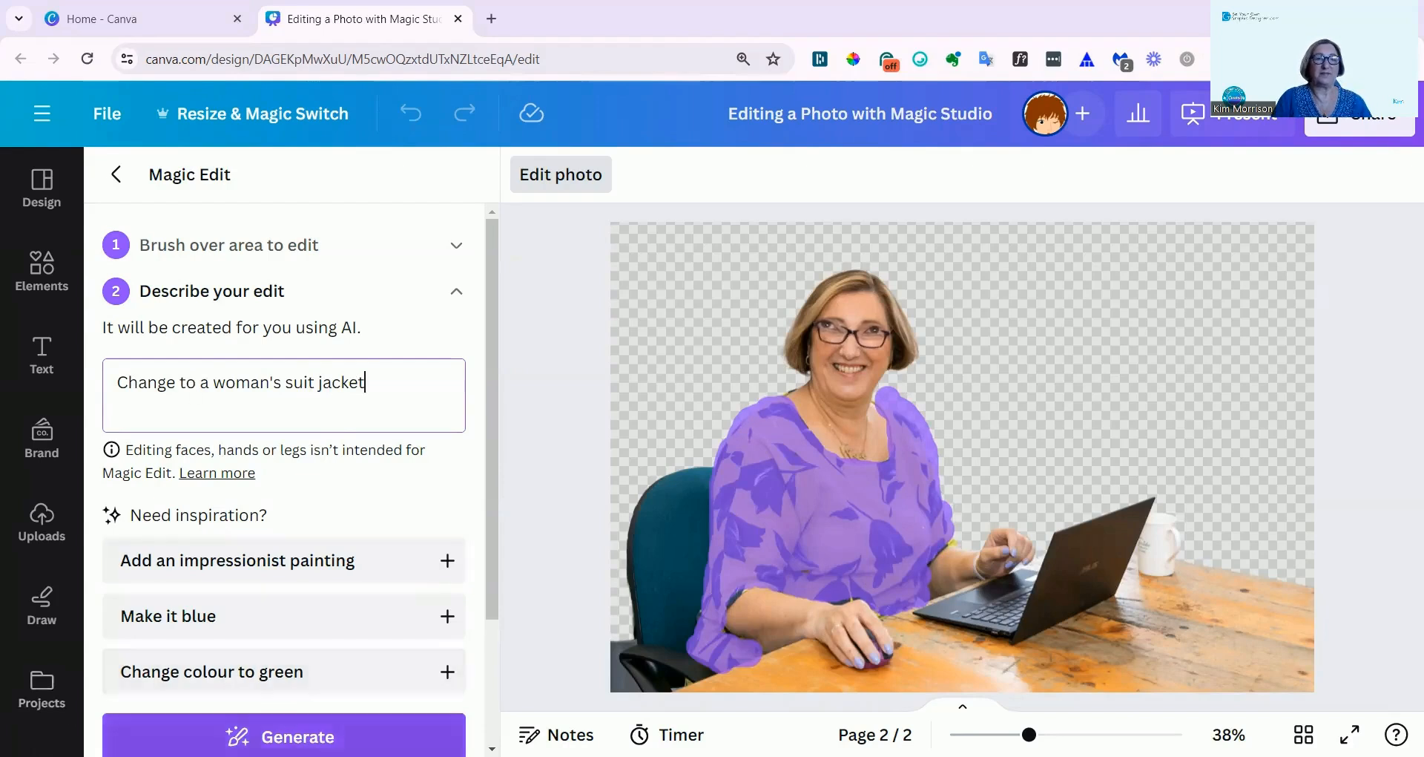
scroll(282, 571, "down", 2)
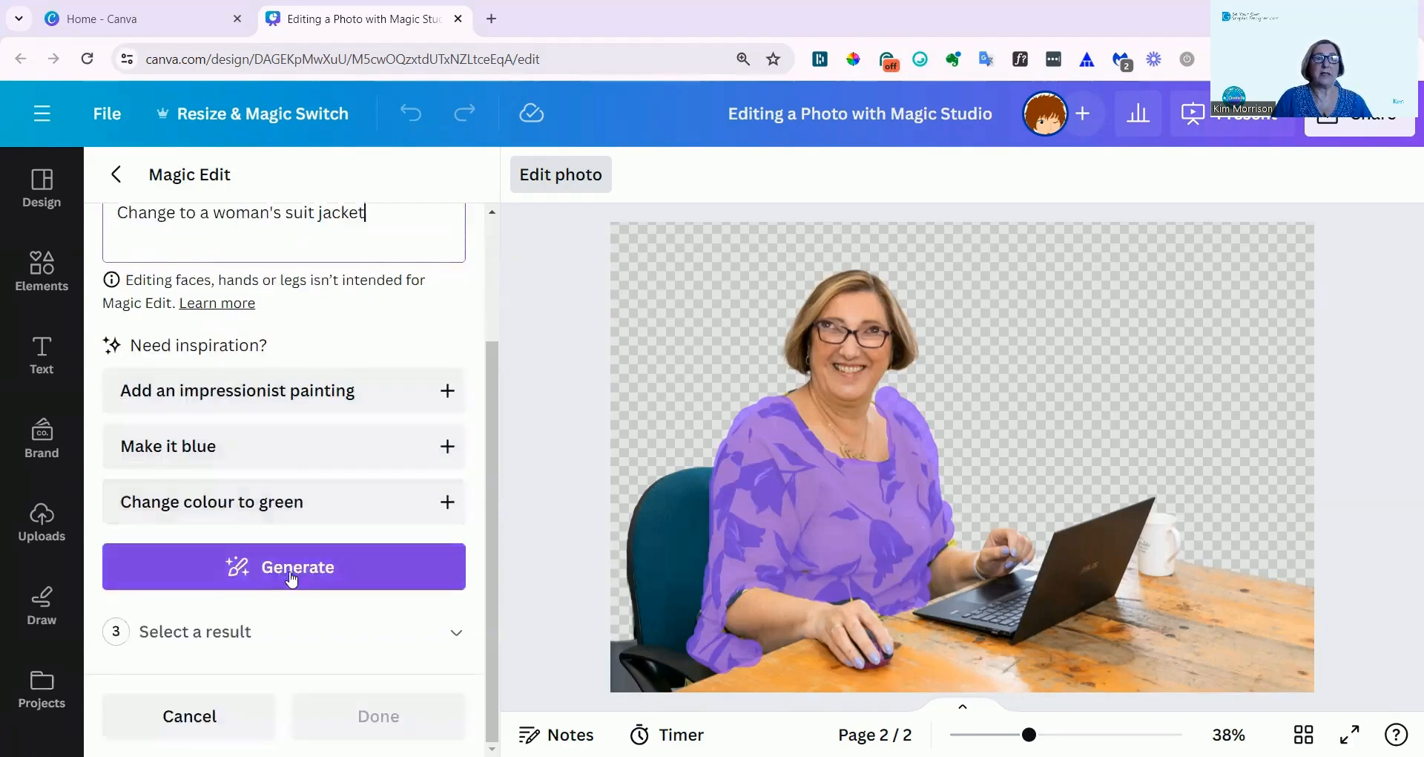
left_click(297, 577)
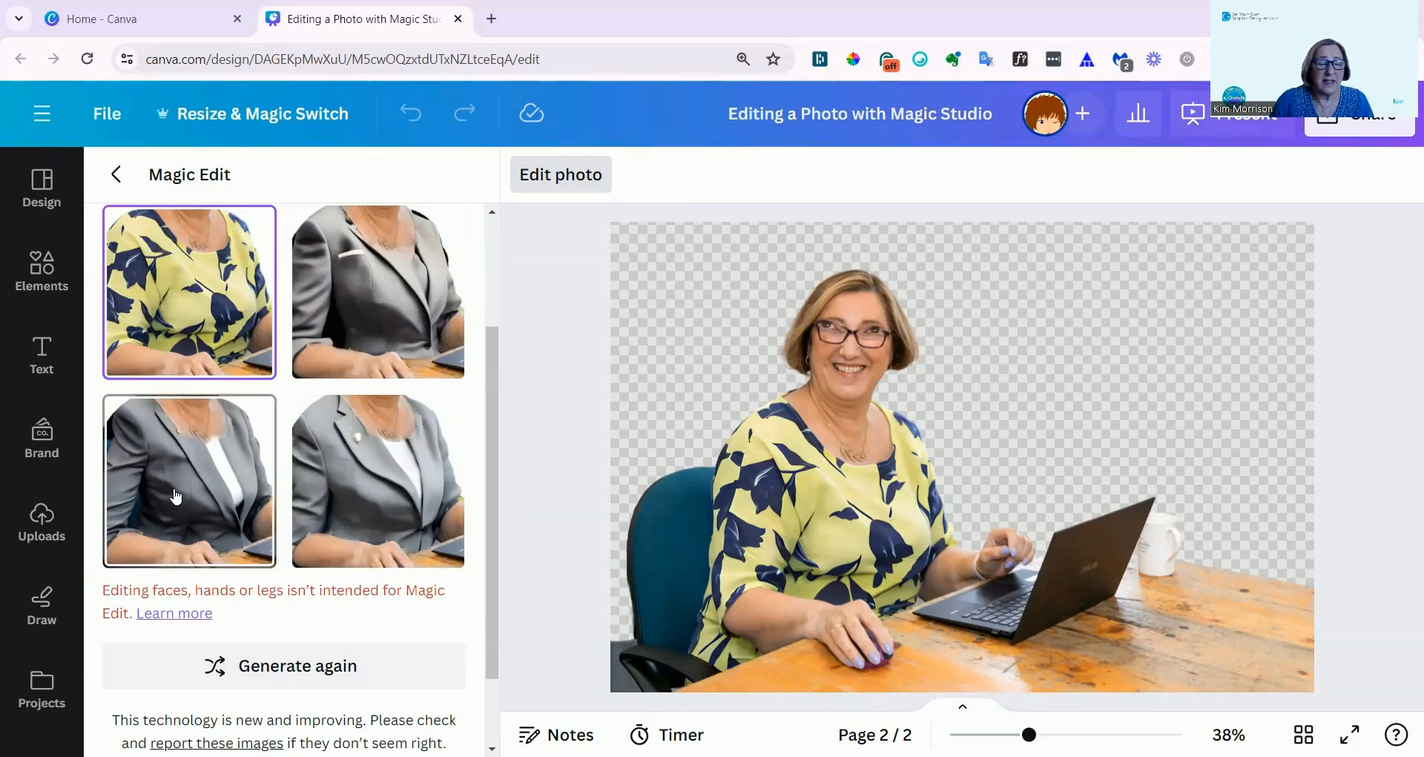
left_click(392, 502)
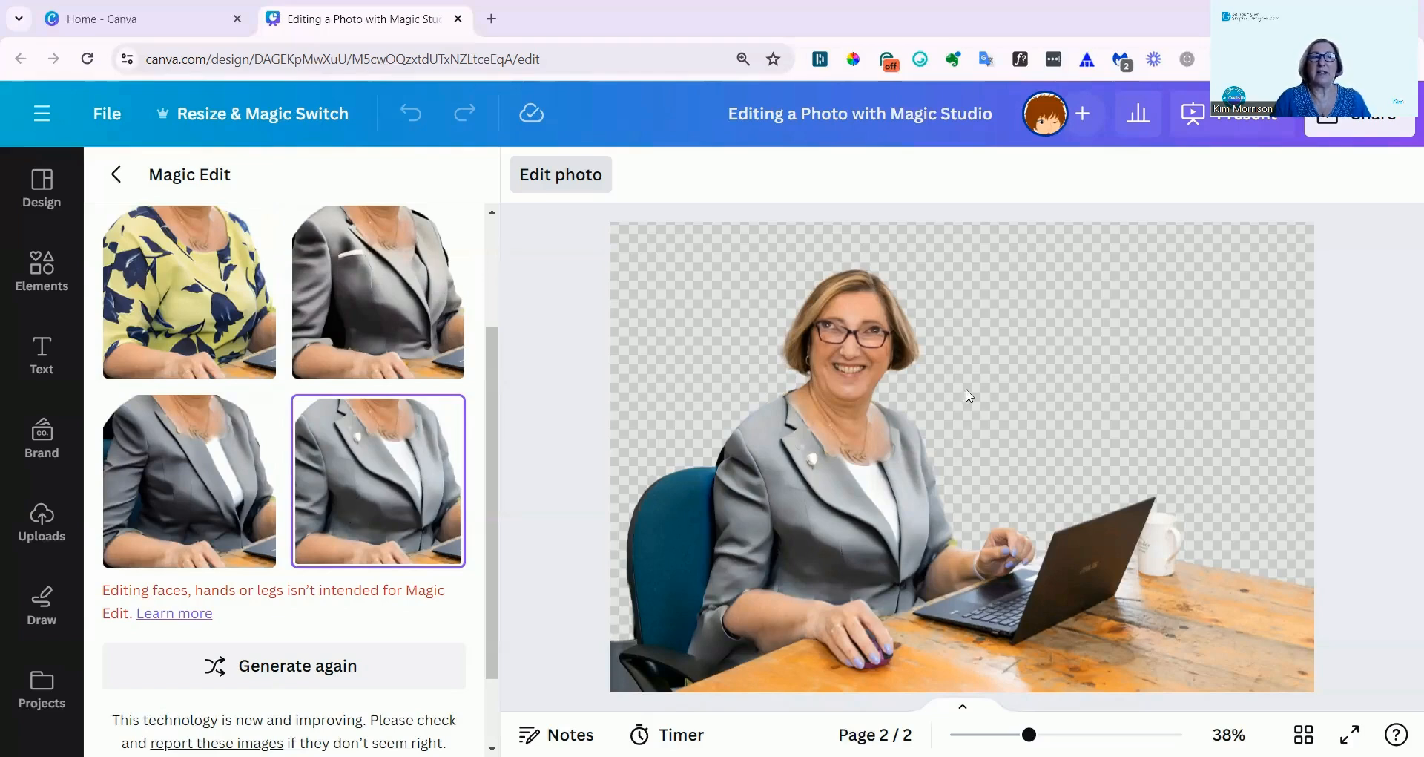
left_click(116, 175)
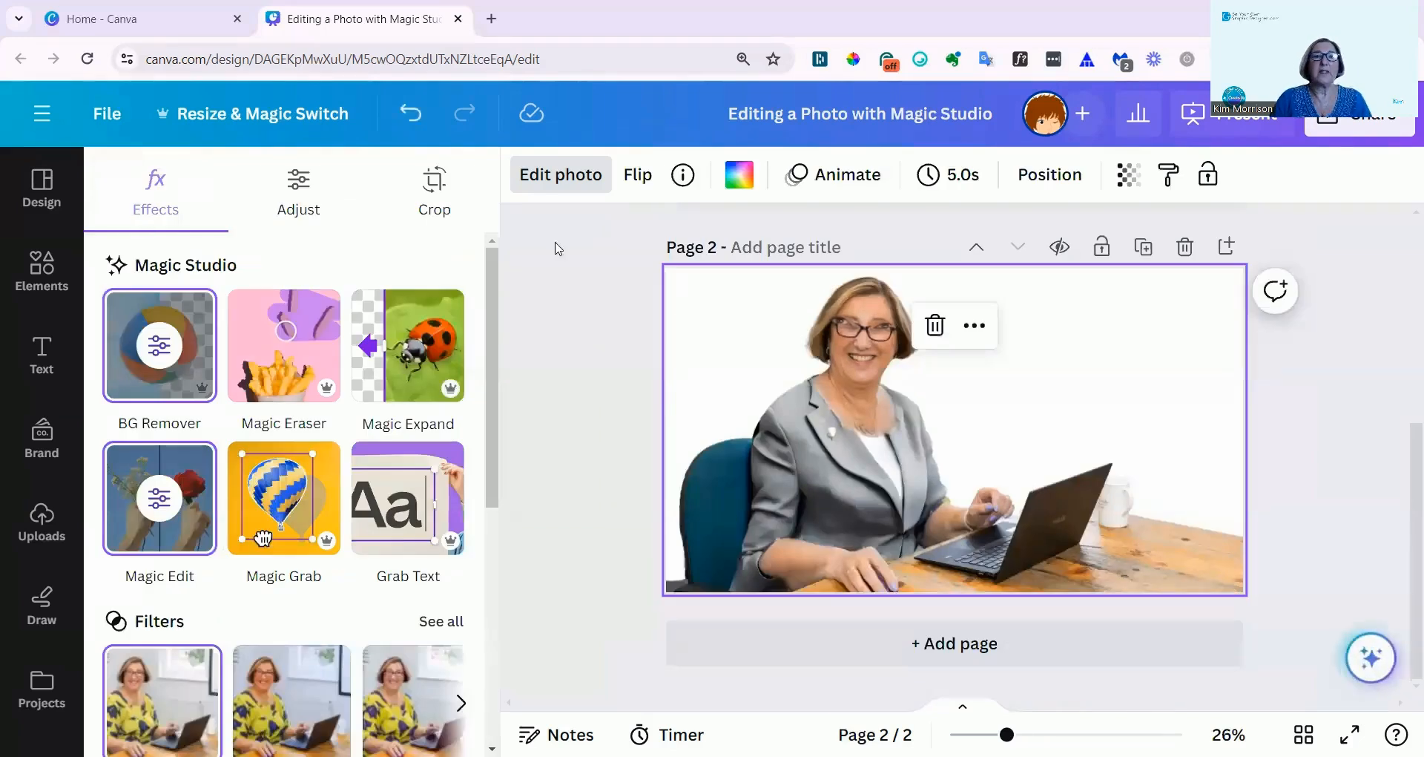
Step: Mask the woman's hair for another Magic Edit using brush size 9, and proceed to the edit description
left_click(144, 509)
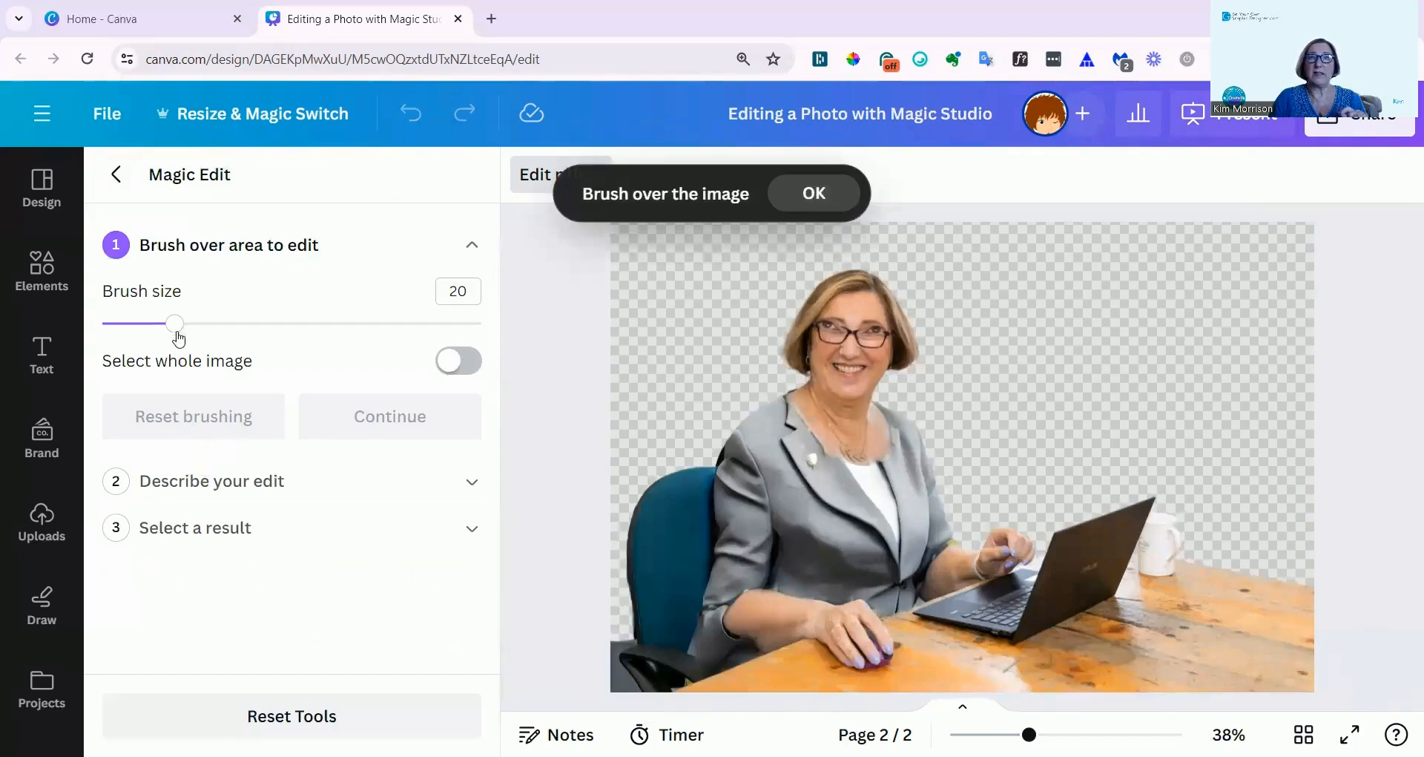
left_click_drag(175, 325, 134, 322)
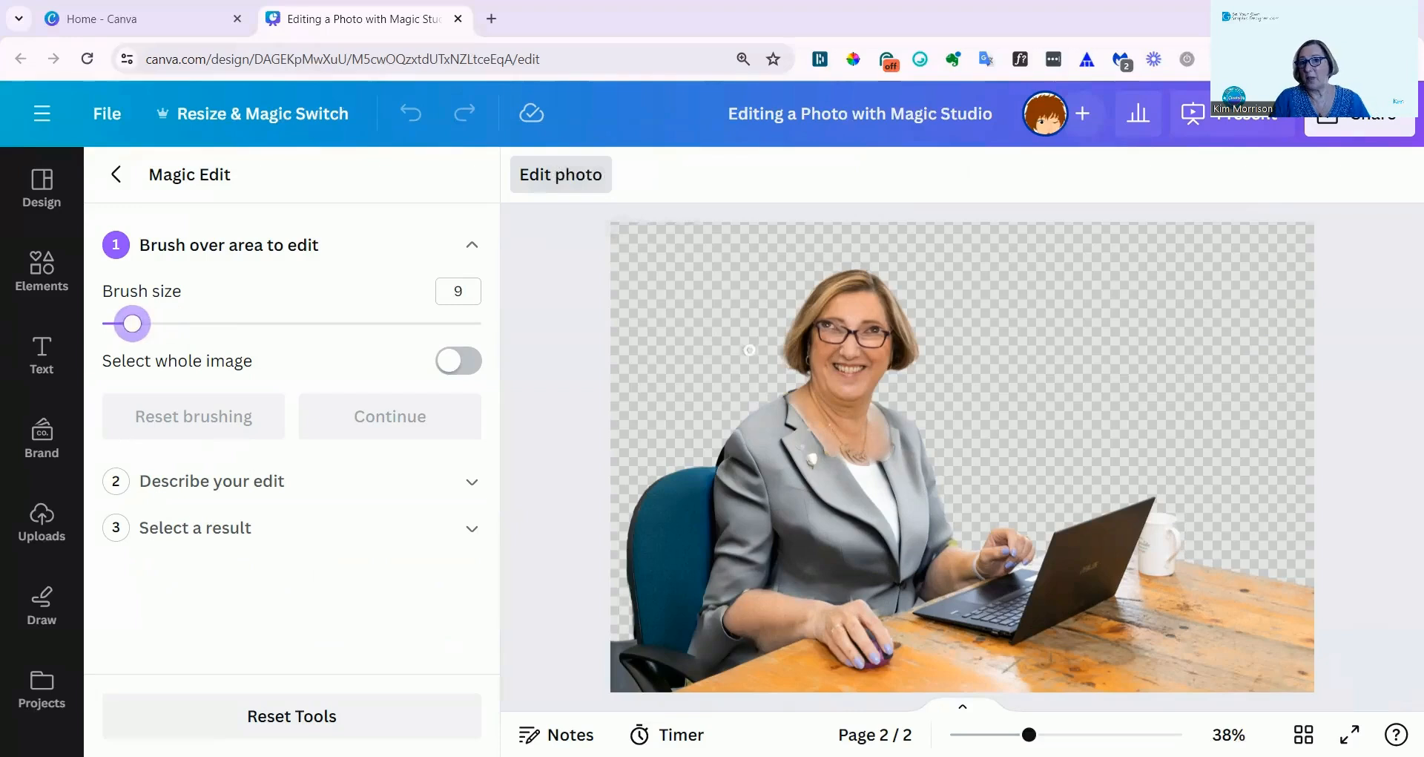
left_click_drag(795, 361, 811, 306)
mouse_move(830, 294)
left_mouse_down()
mouse_move(874, 275)
mouse_move(900, 307)
mouse_move(899, 362)
mouse_move(893, 306)
mouse_move(914, 361)
mouse_move(899, 363)
left_mouse_up()
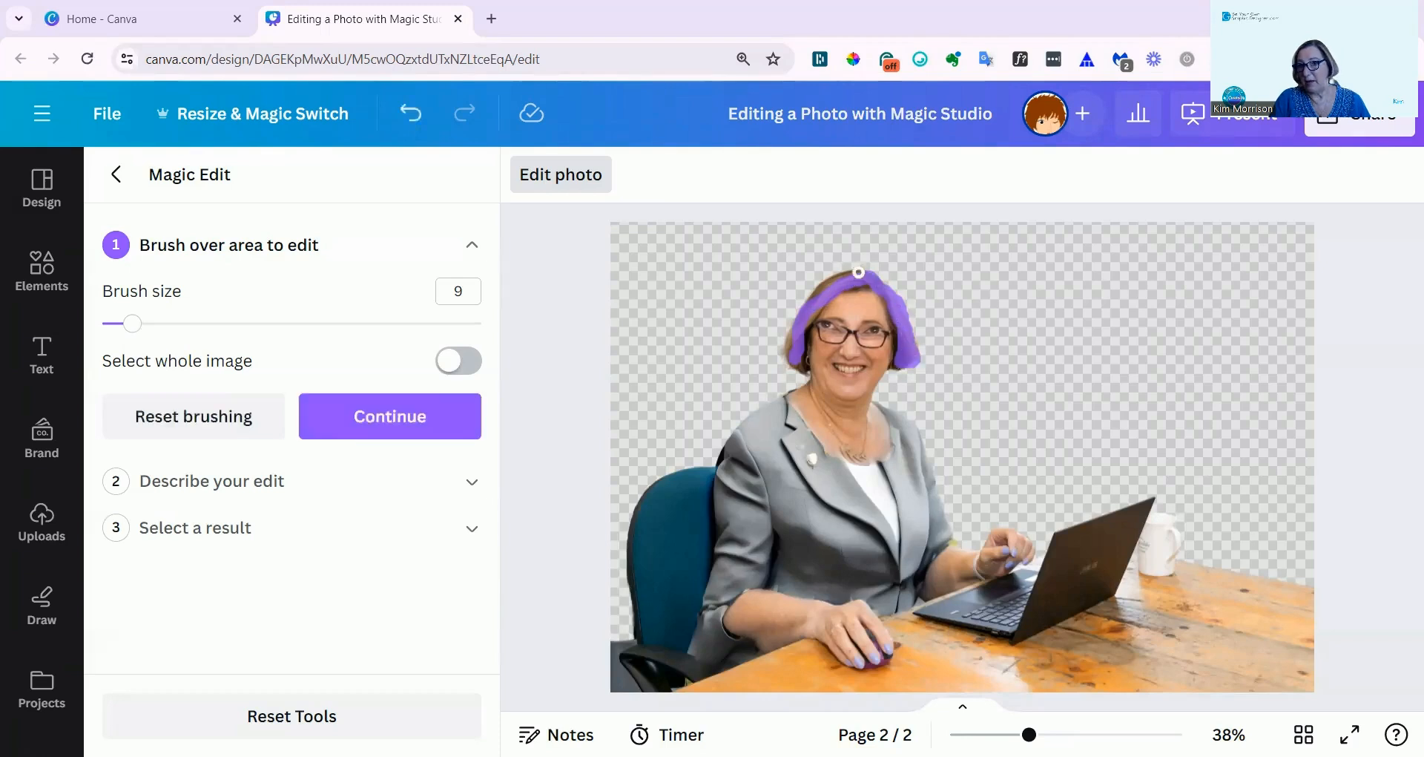
mouse_move(870, 272)
left_mouse_down()
mouse_move(799, 293)
mouse_move(793, 305)
mouse_move(850, 281)
mouse_move(799, 311)
mouse_move(784, 346)
mouse_move(794, 375)
mouse_move(822, 308)
left_mouse_up()
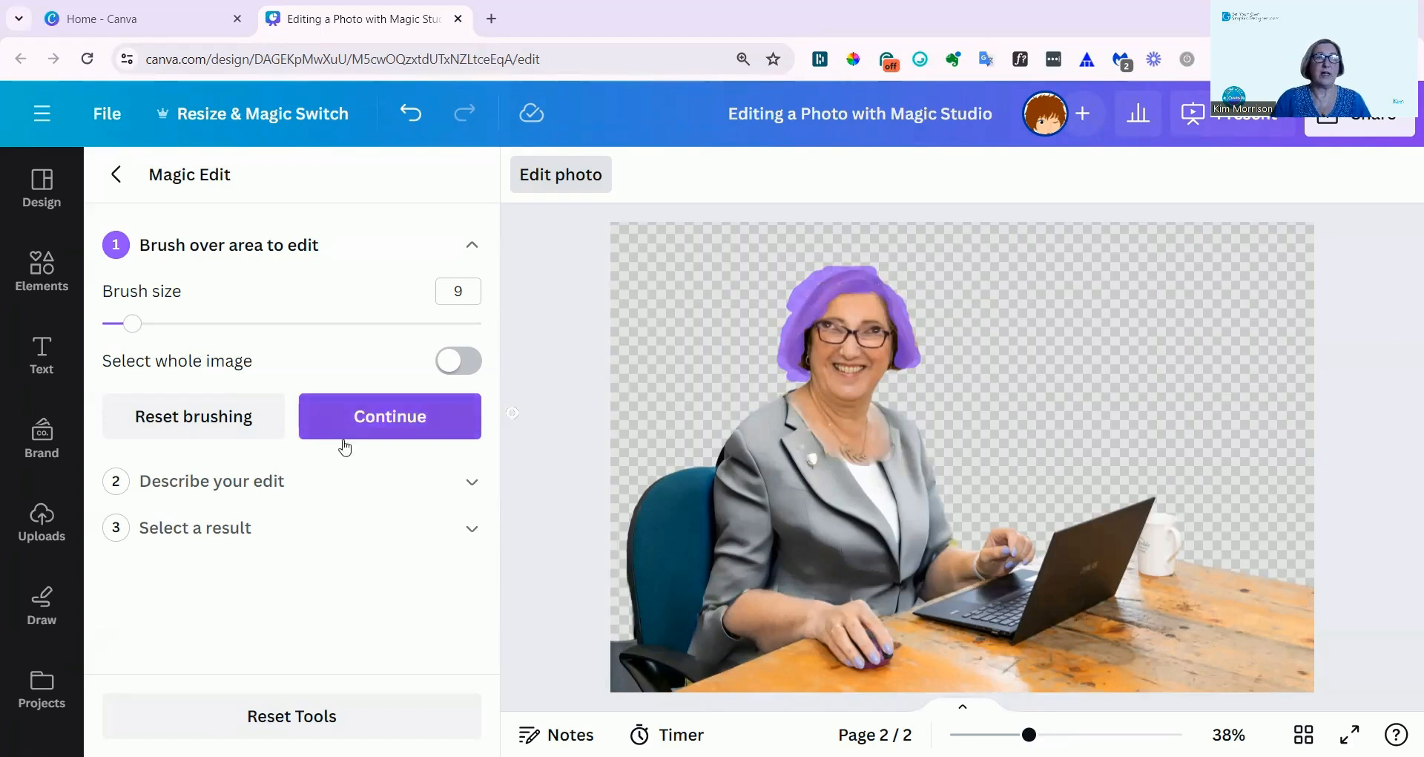
left_click(384, 419)
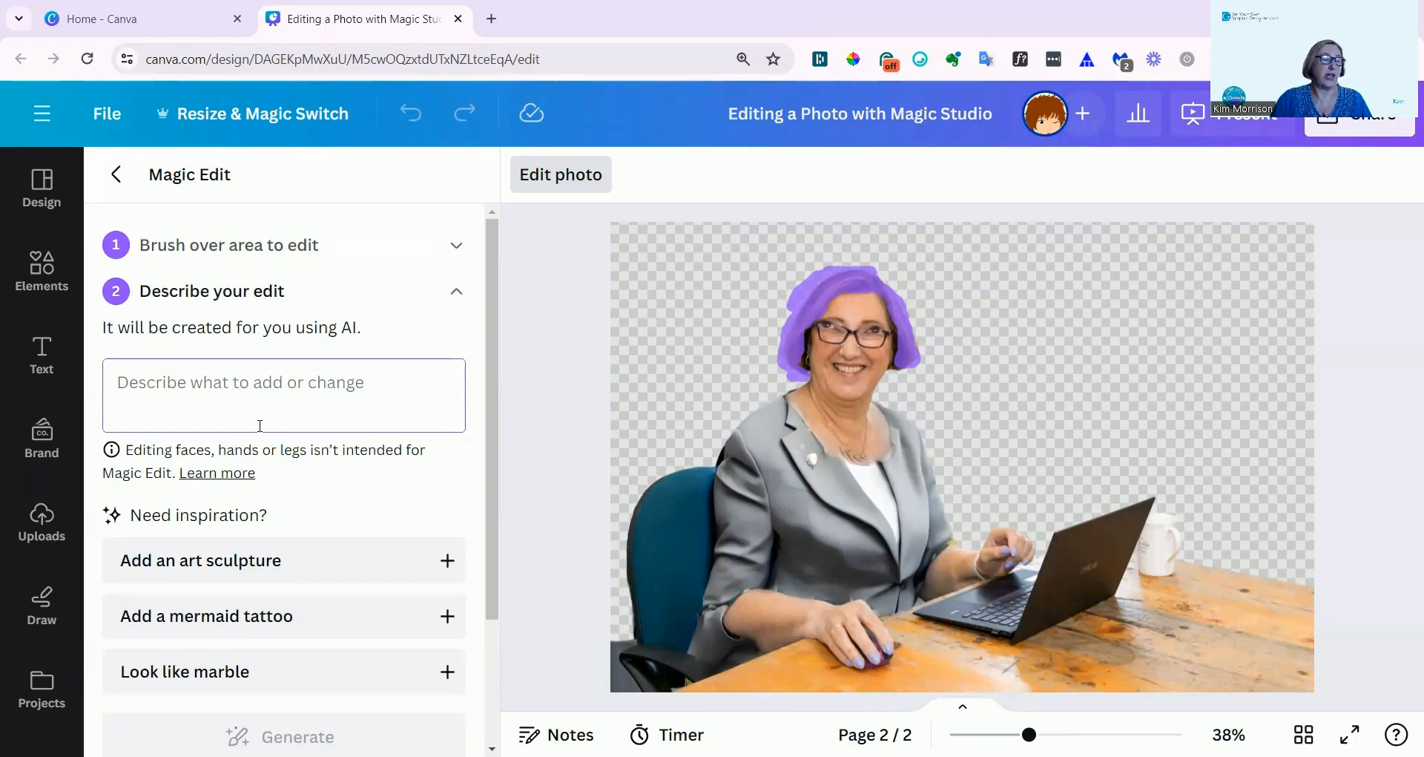
Step: Generate the edit "Change colour to blonde" and apply the fourth hair result to the photo
type("Change colour to red")
key("BackSpace")
key("BackSpace")
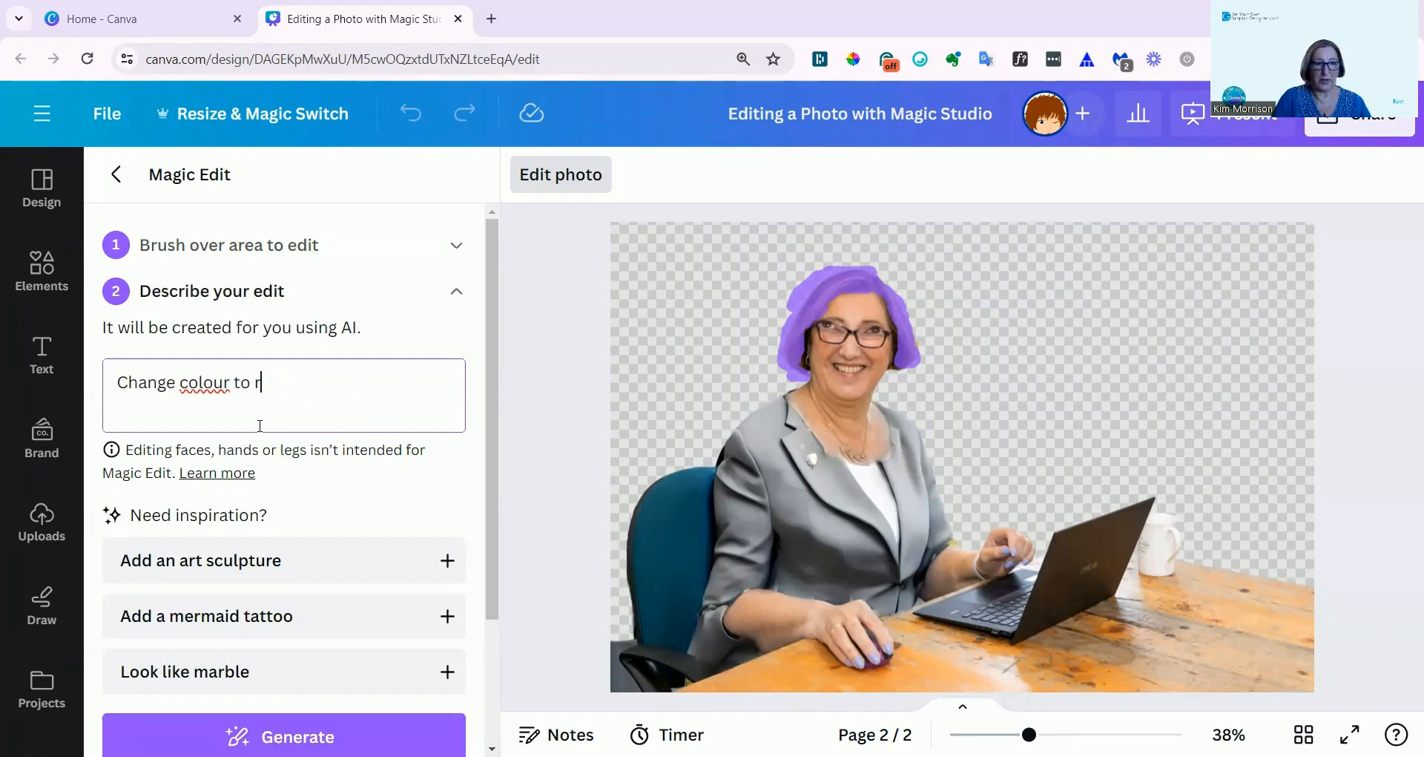
type("blonde")
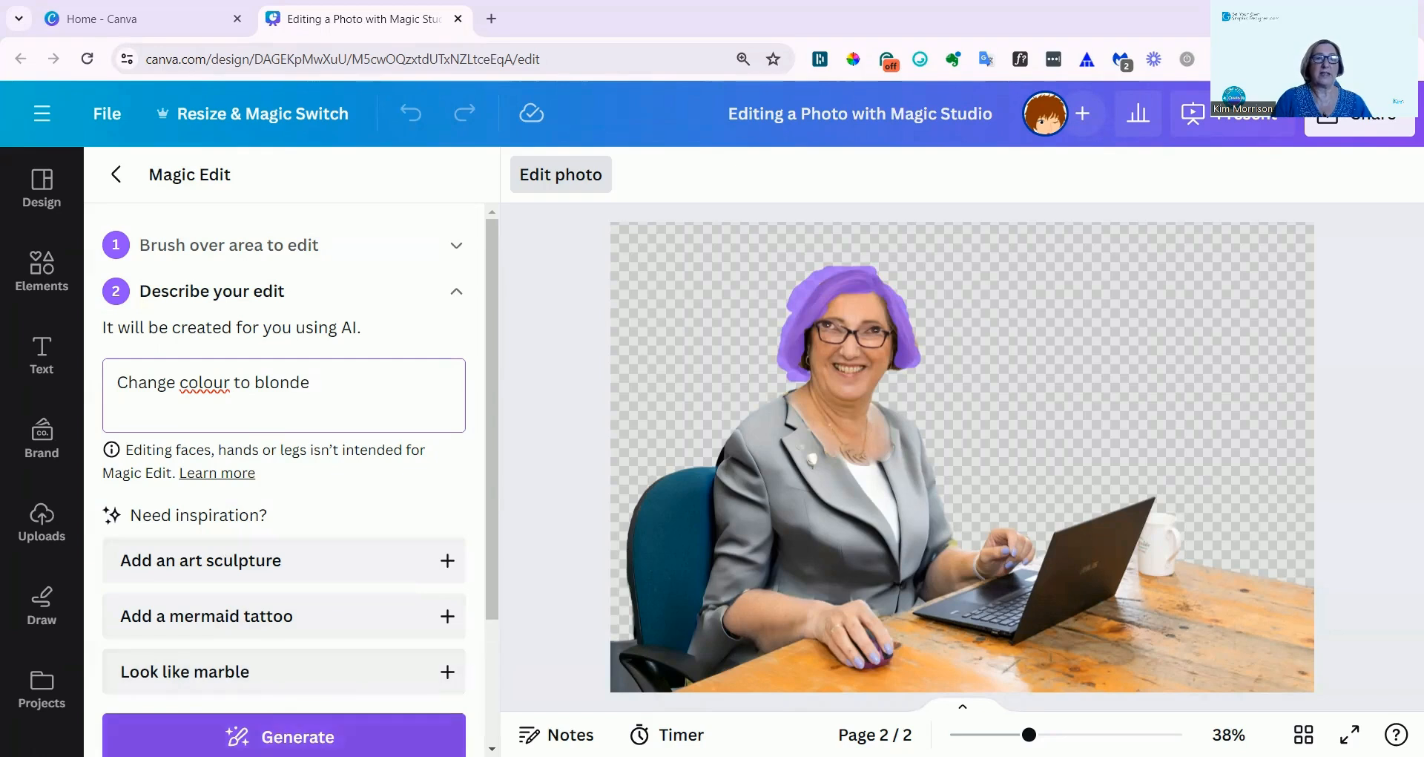
left_click(284, 736)
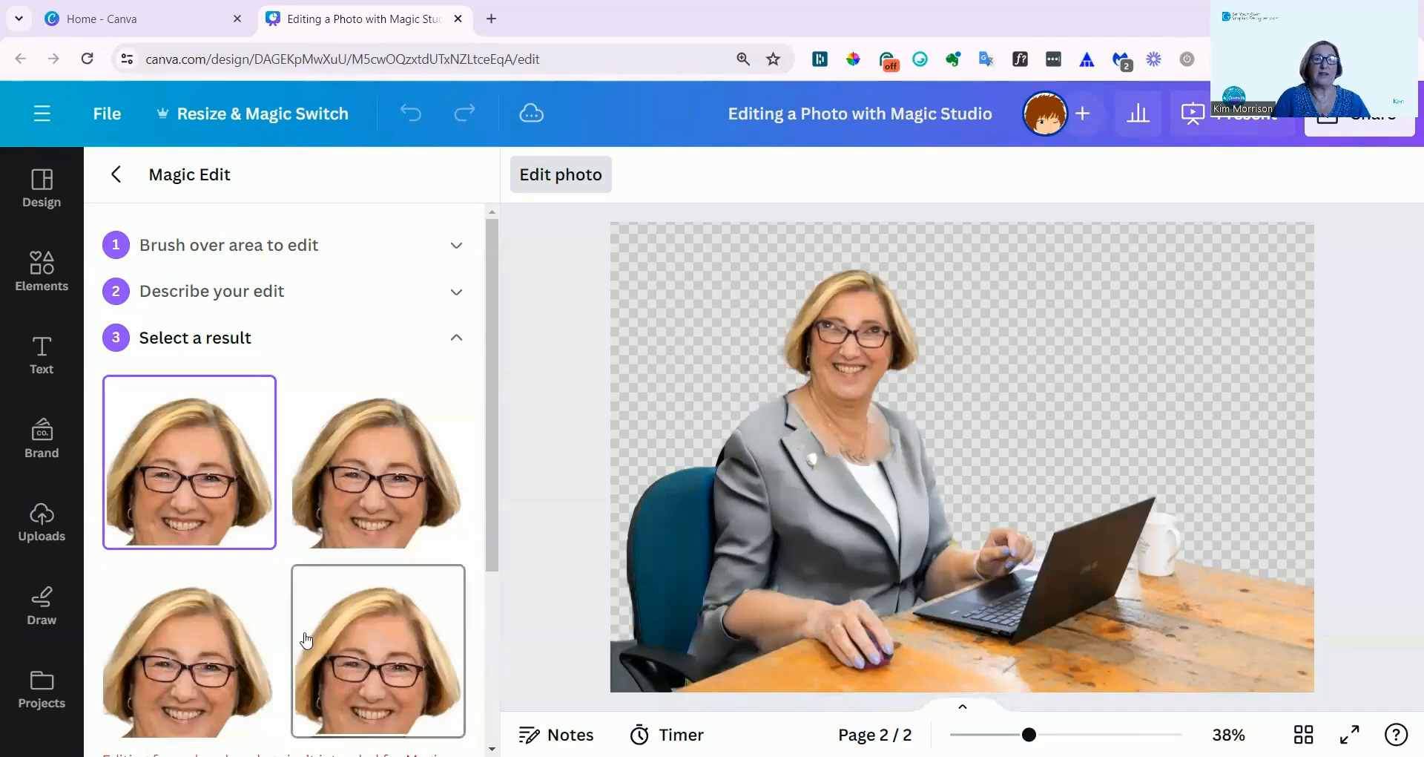
scroll(353, 612, "down", 3)
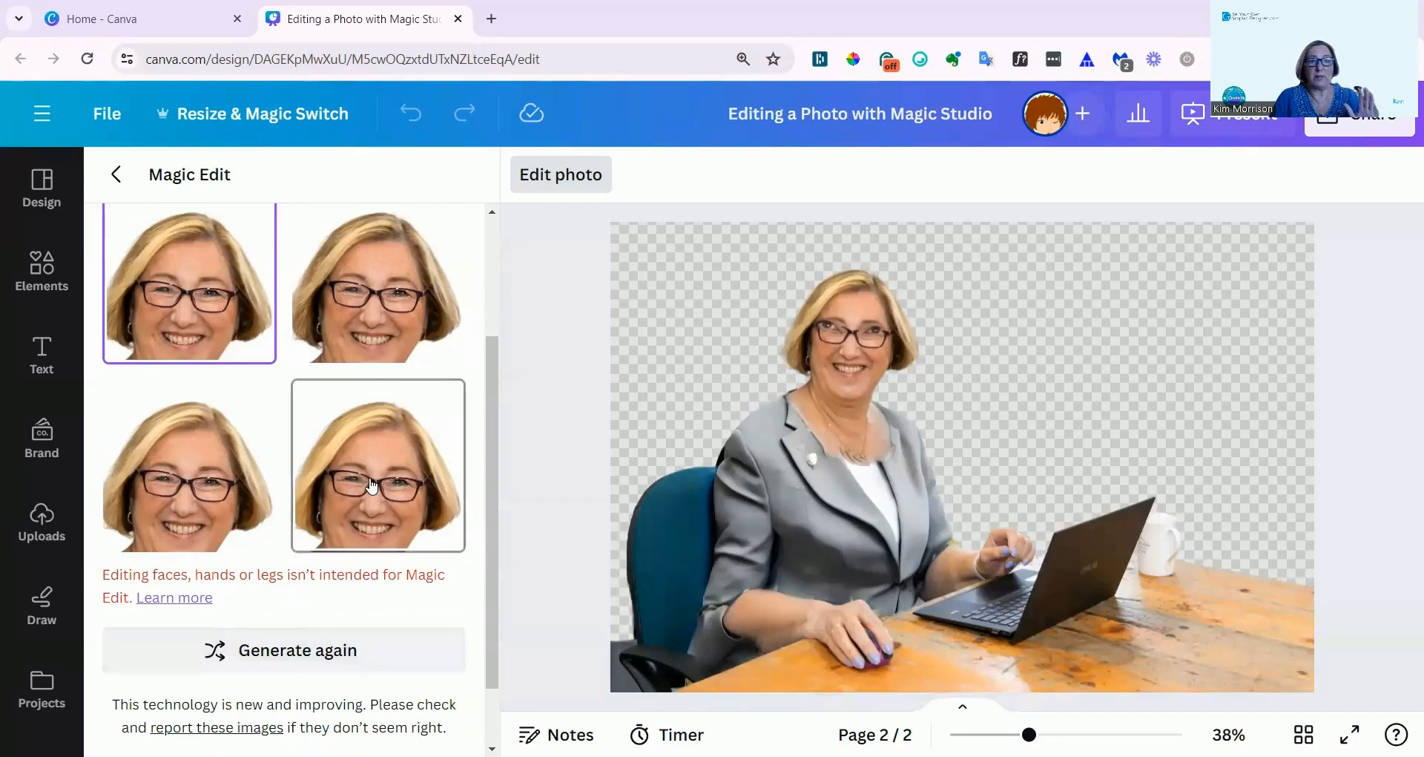
left_click(372, 487)
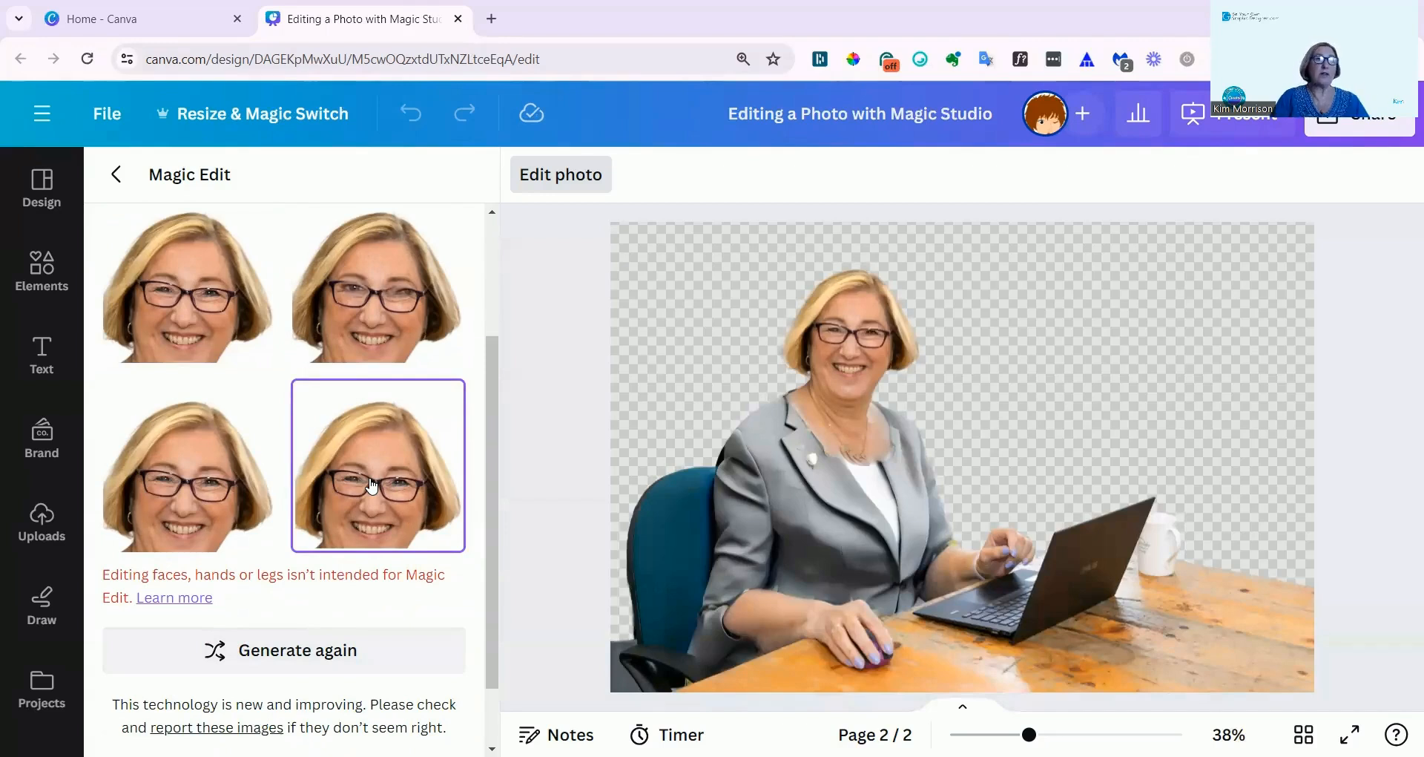
left_click(116, 175)
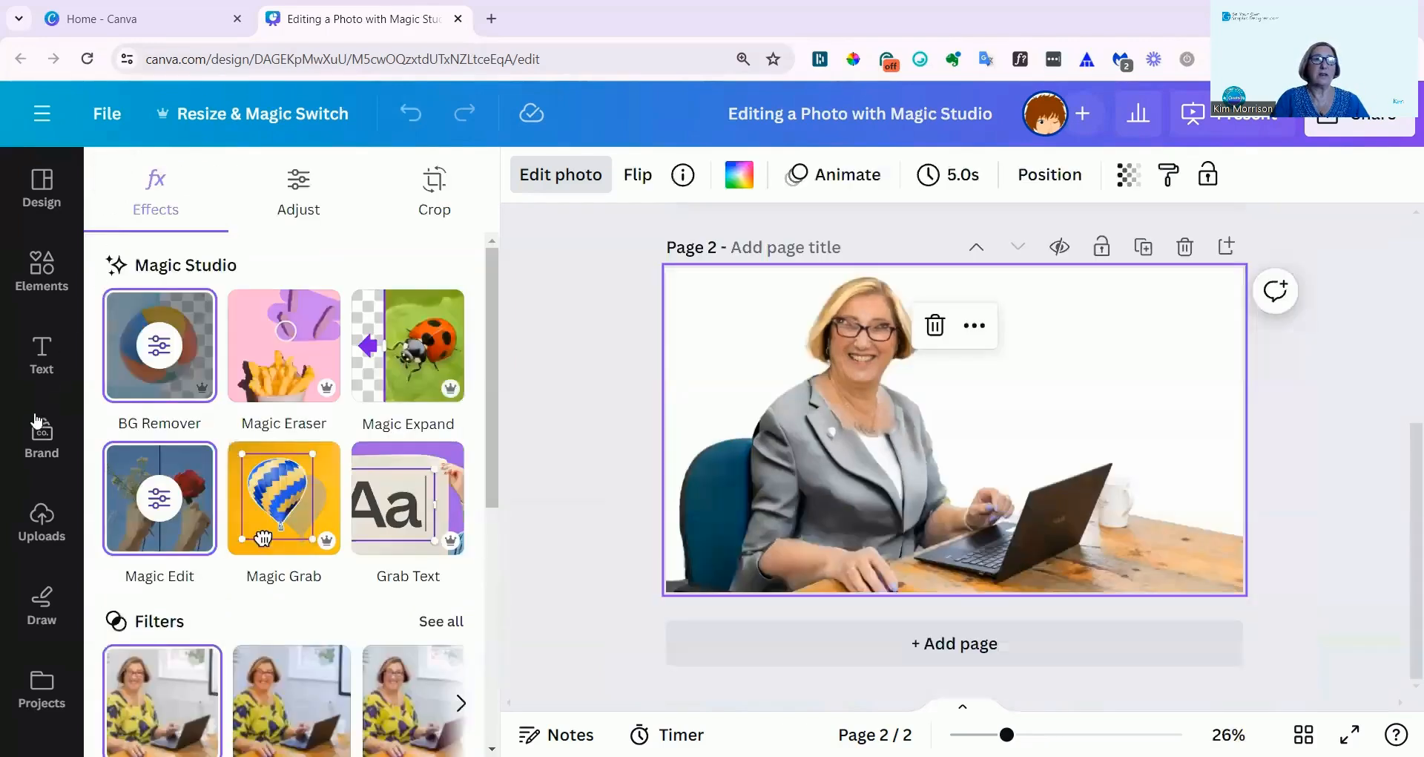
Step: Find photos for "cityscape background" and add the corner window photo with the harbour view to page 2
left_click(40, 271)
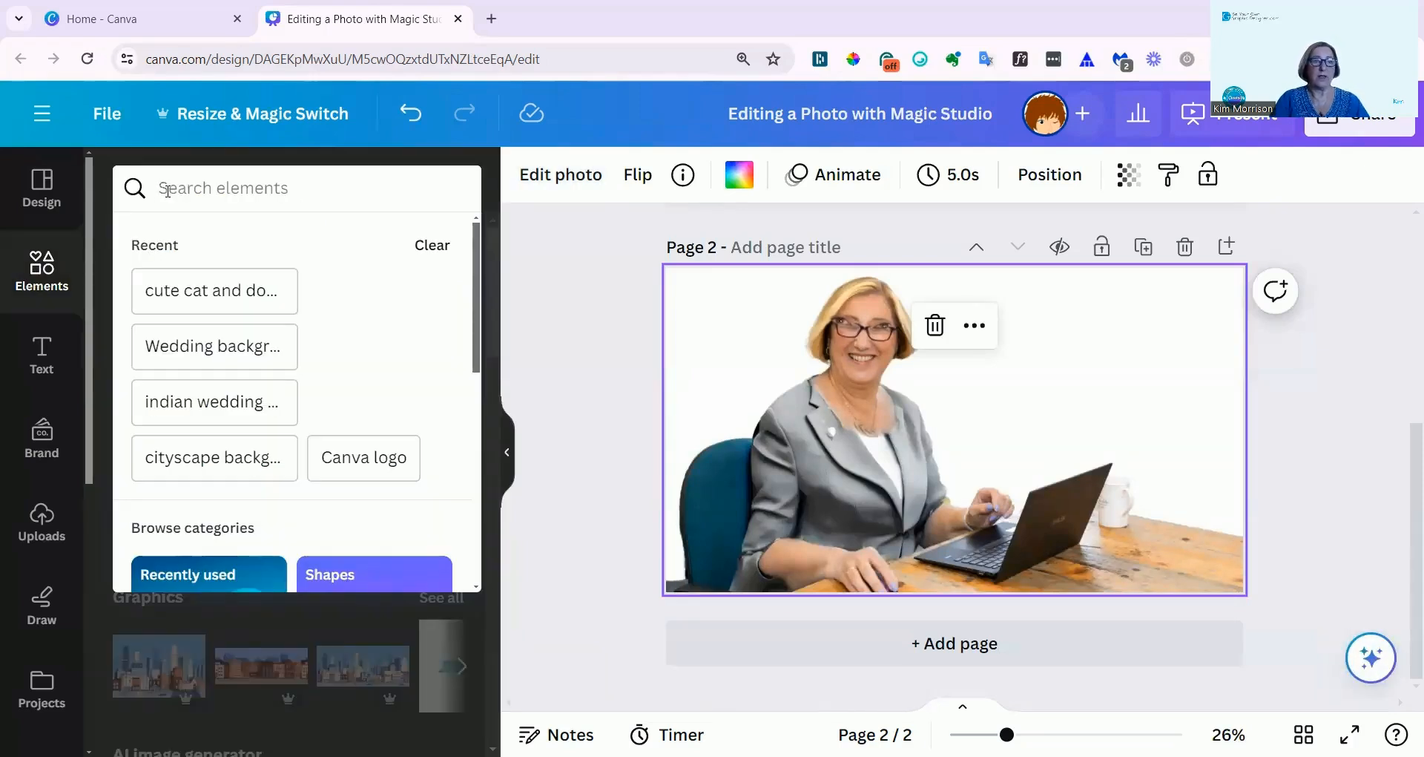
left_click(206, 460)
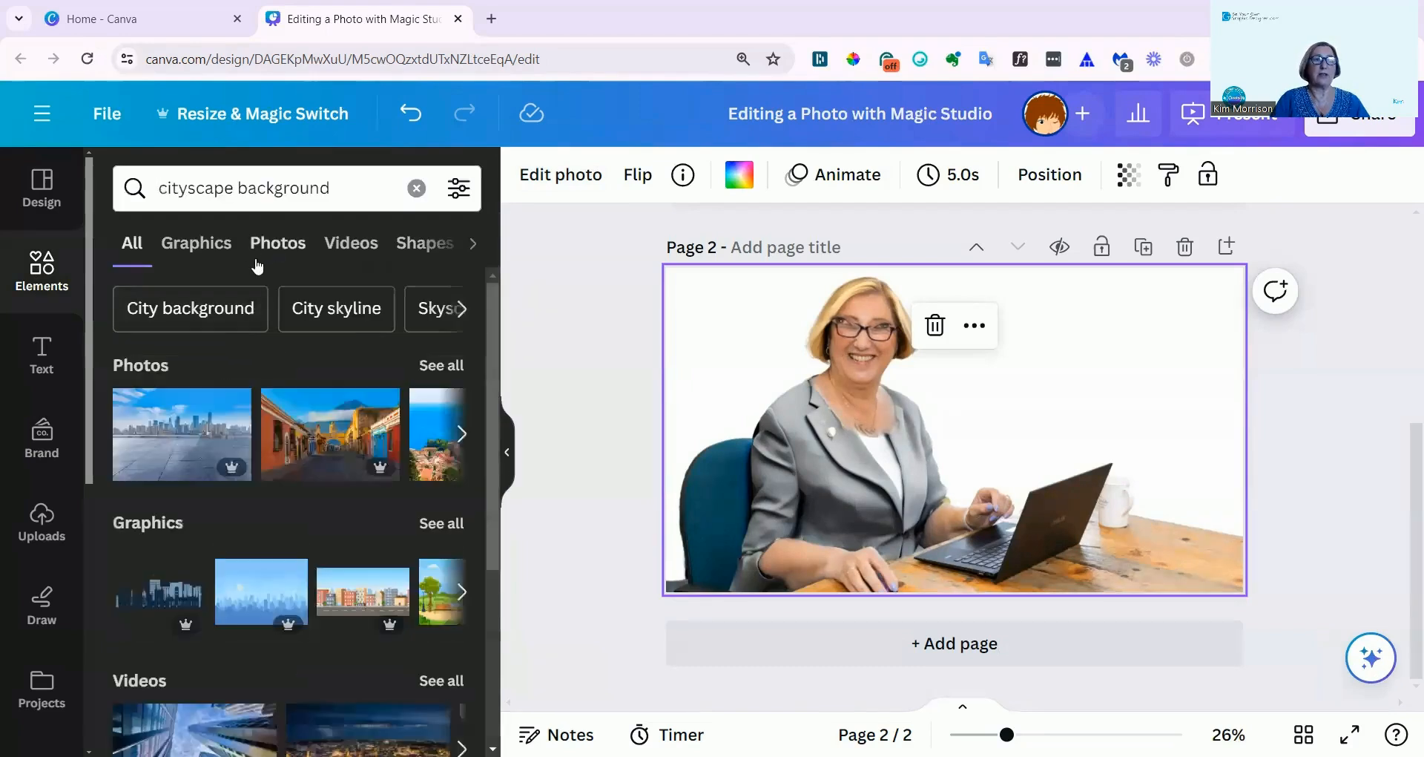
left_click(283, 246)
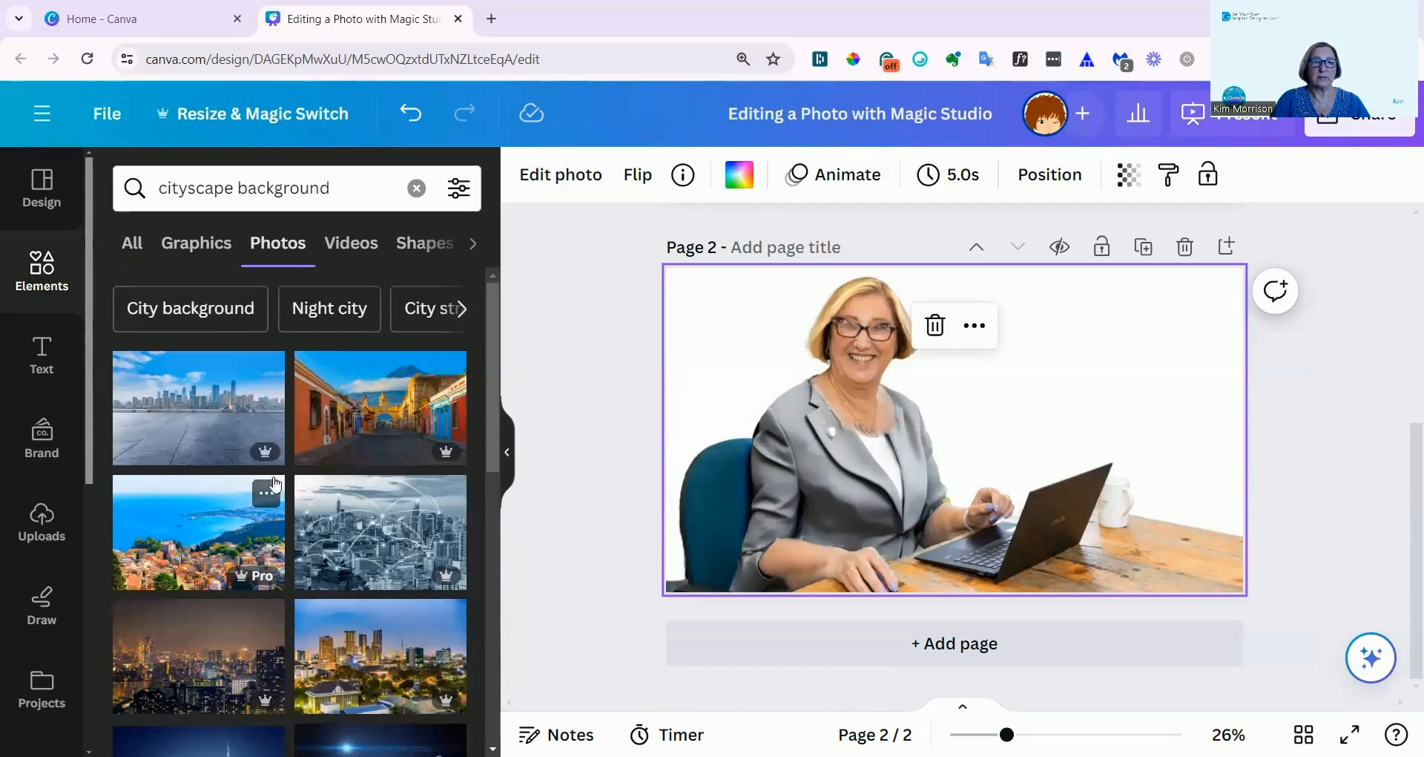
scroll(326, 482, "down", 3)
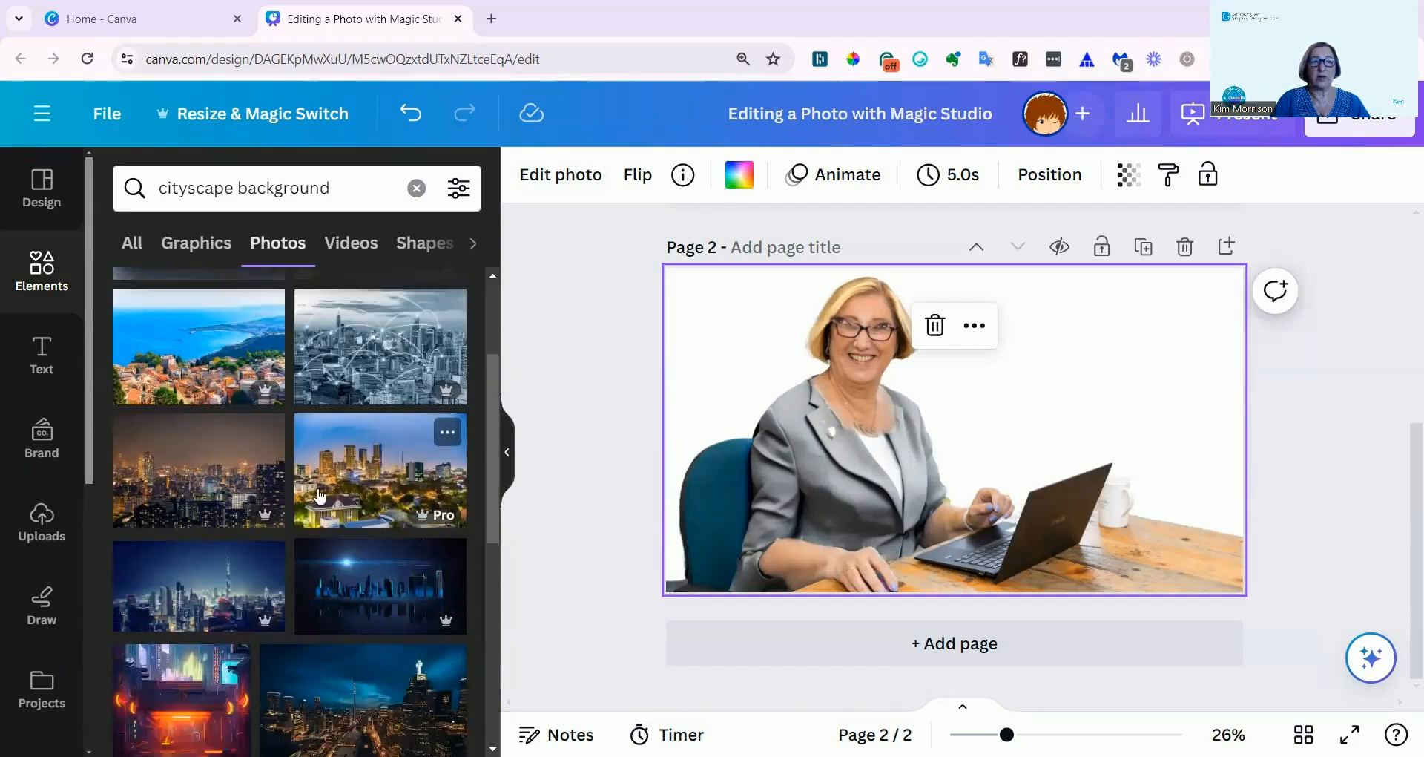
scroll(320, 496, "down", 5)
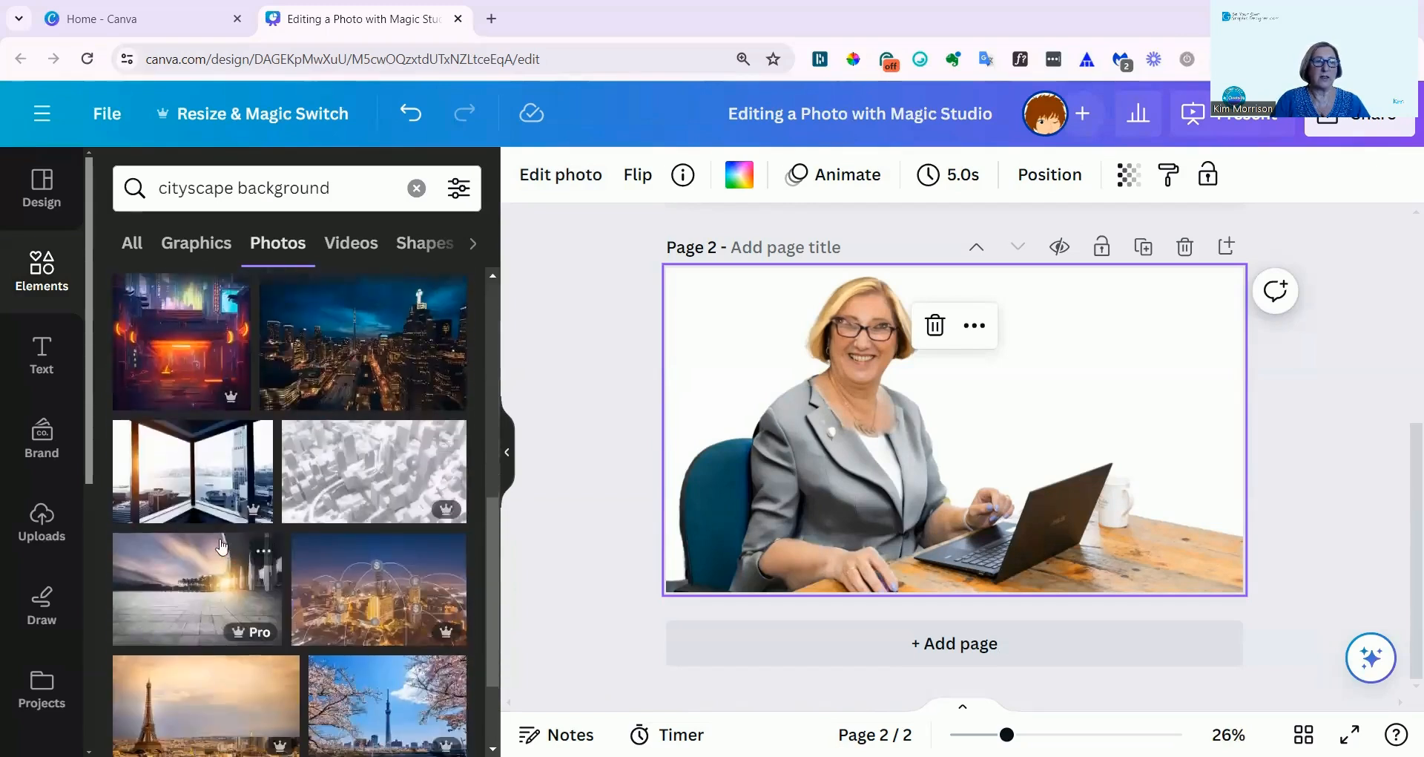
left_click(195, 472)
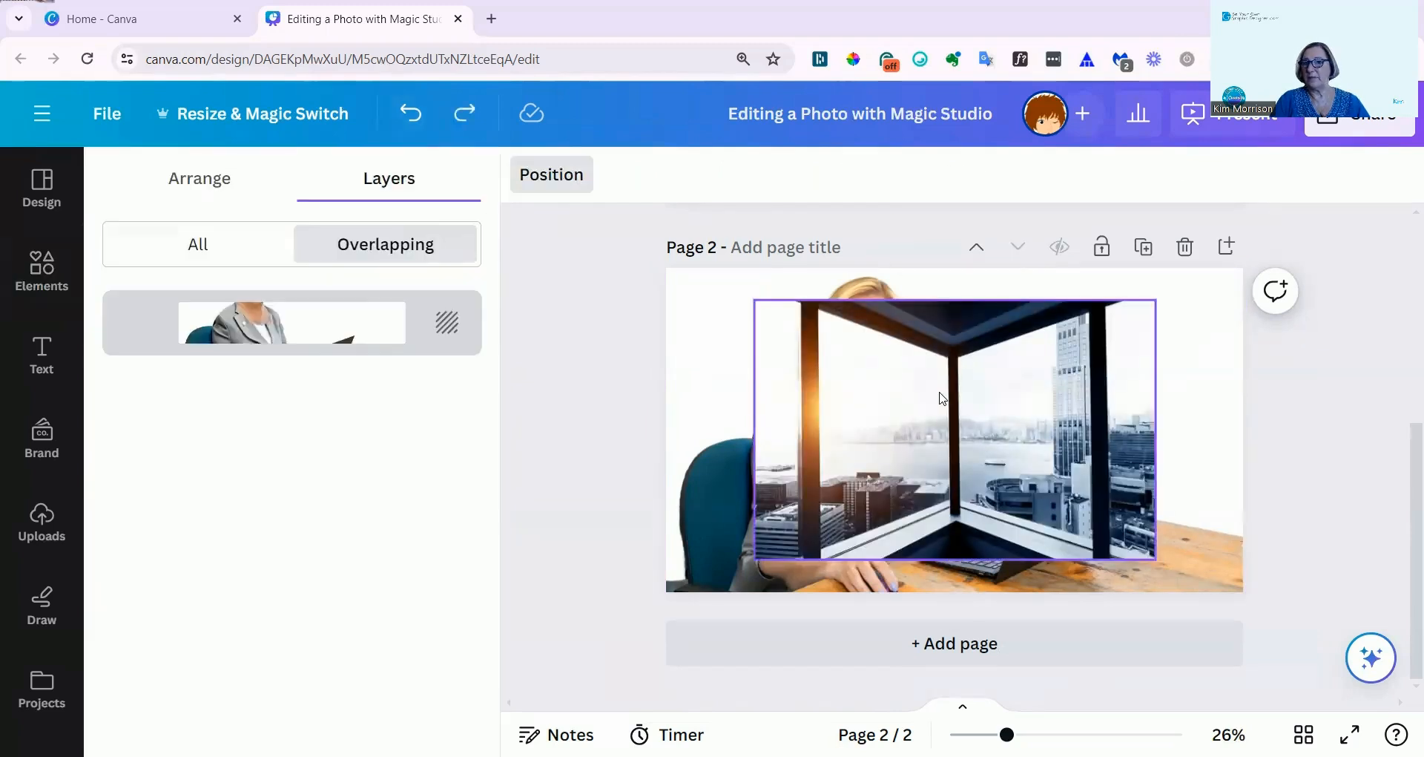
left_click(941, 393)
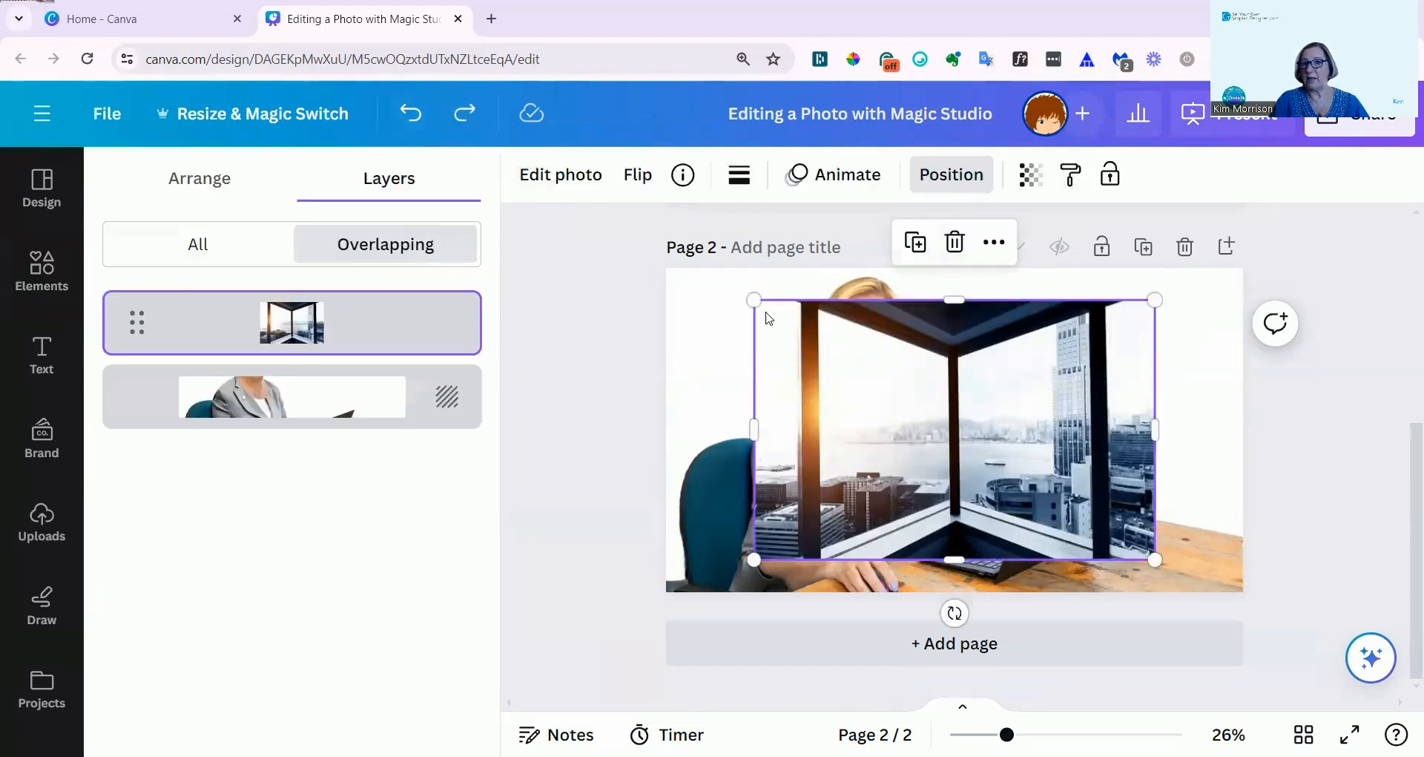
Step: Enlarge the harbour-view window photo to about 2001 × 1126 px so it covers the whole of page 2
left_click_drag(1155, 300, 1258, 263)
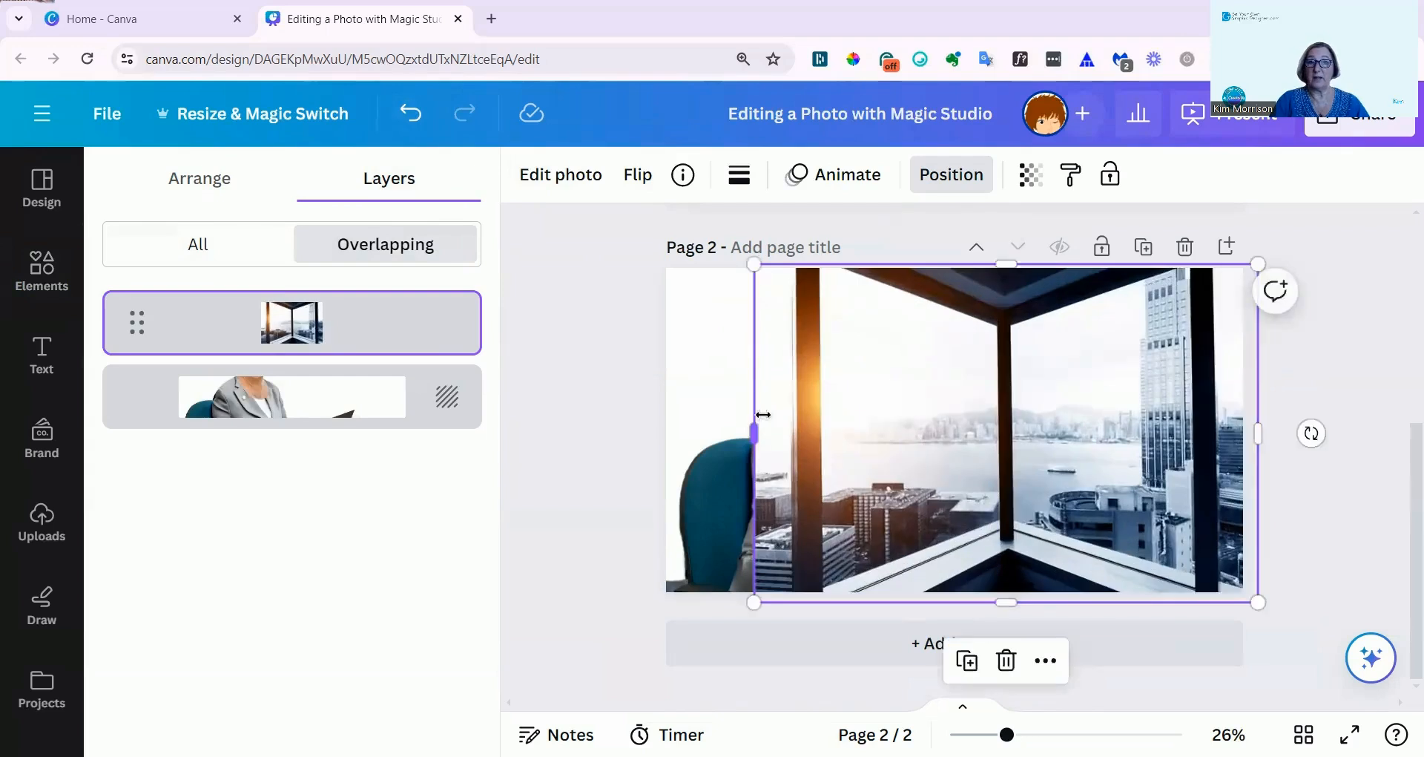
left_click_drag(755, 429, 662, 425)
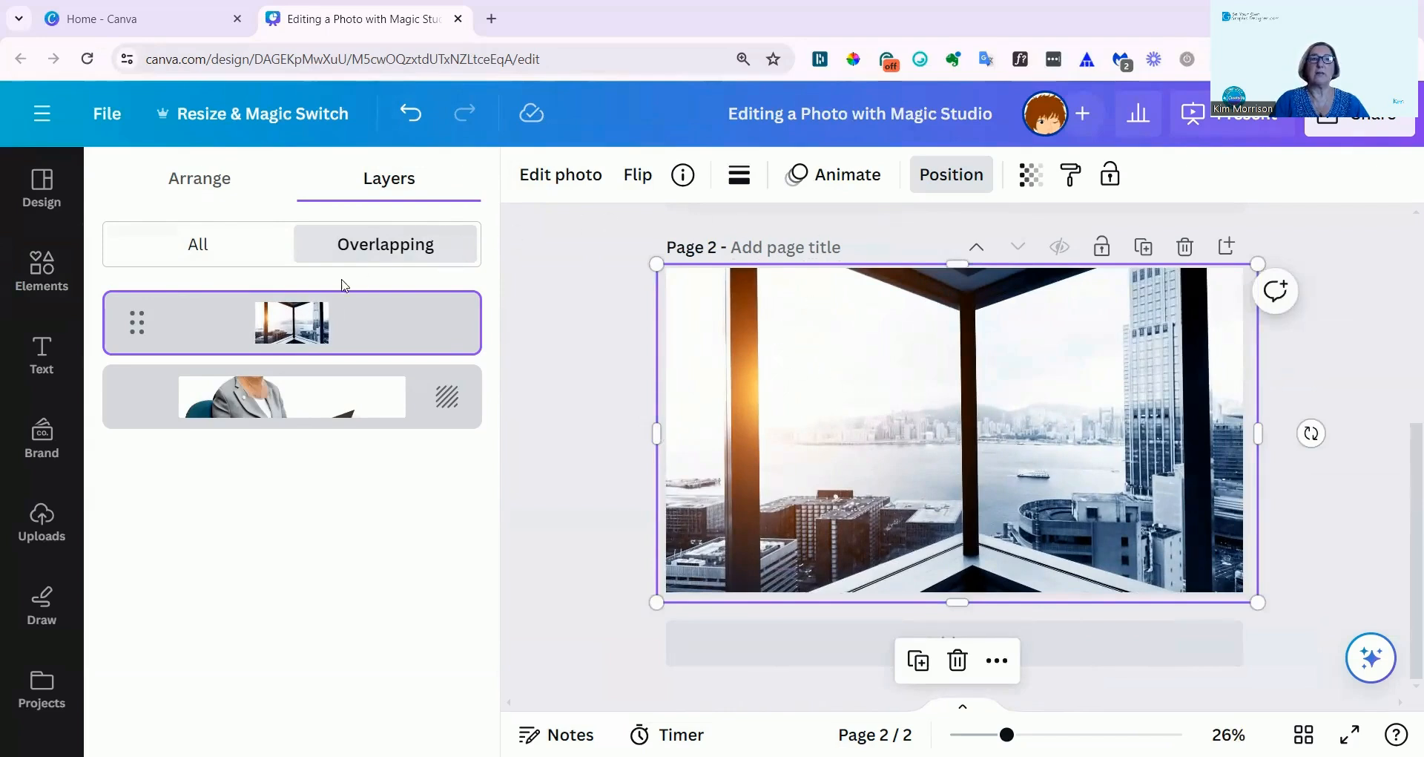
Step: Try to move the window photo behind the woman's photo in the layer order of page 2
mouse_move(323, 414)
left_click_drag(134, 323, 130, 469)
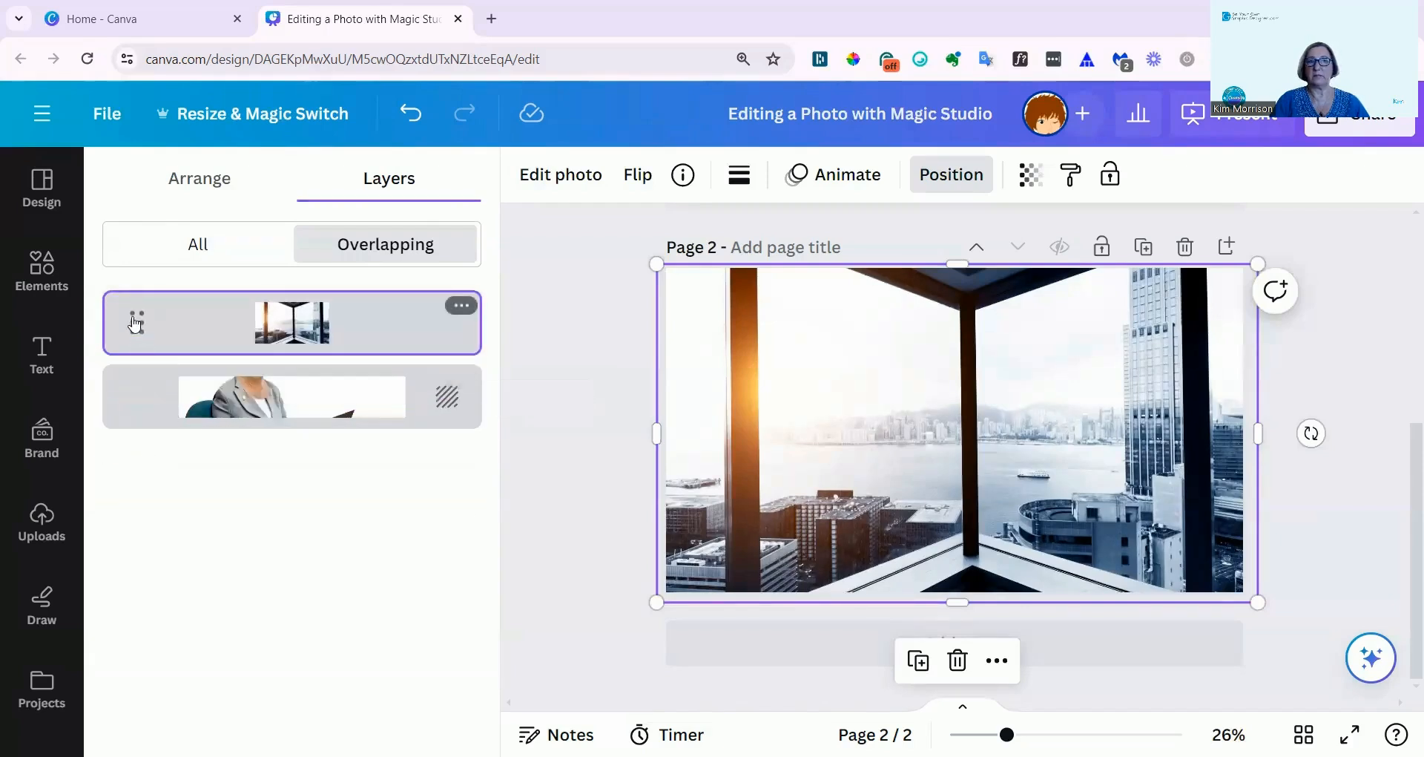
left_click_drag(131, 322, 132, 475)
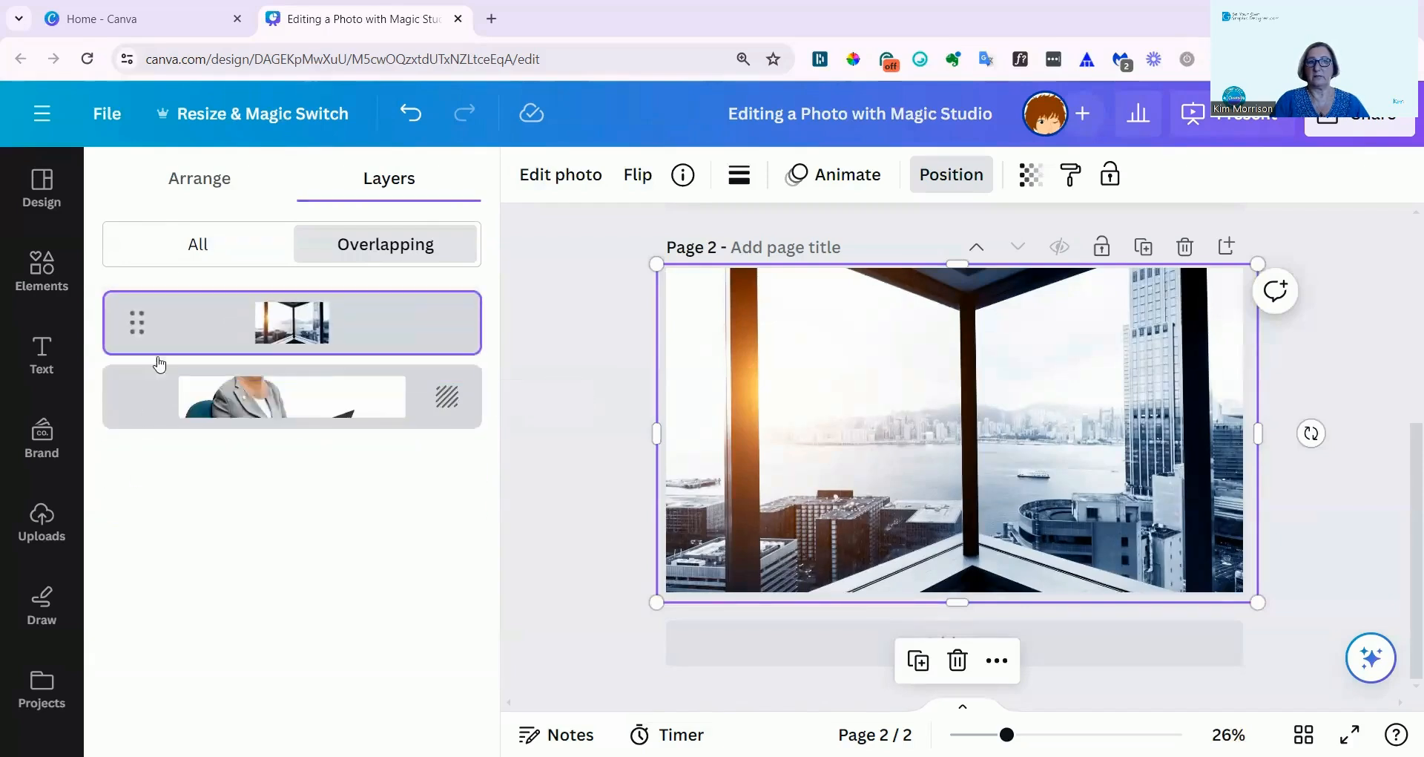
left_click(201, 189)
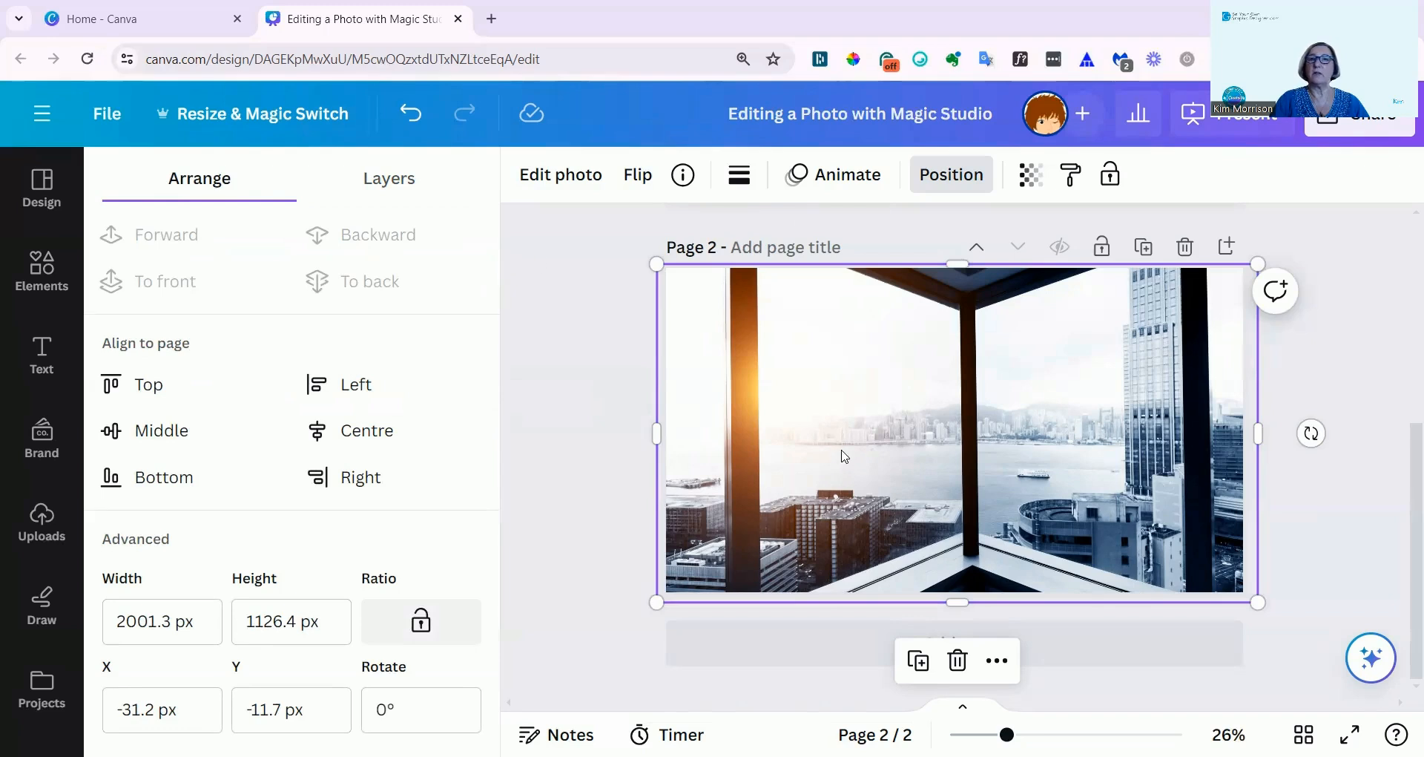
left_click(942, 176)
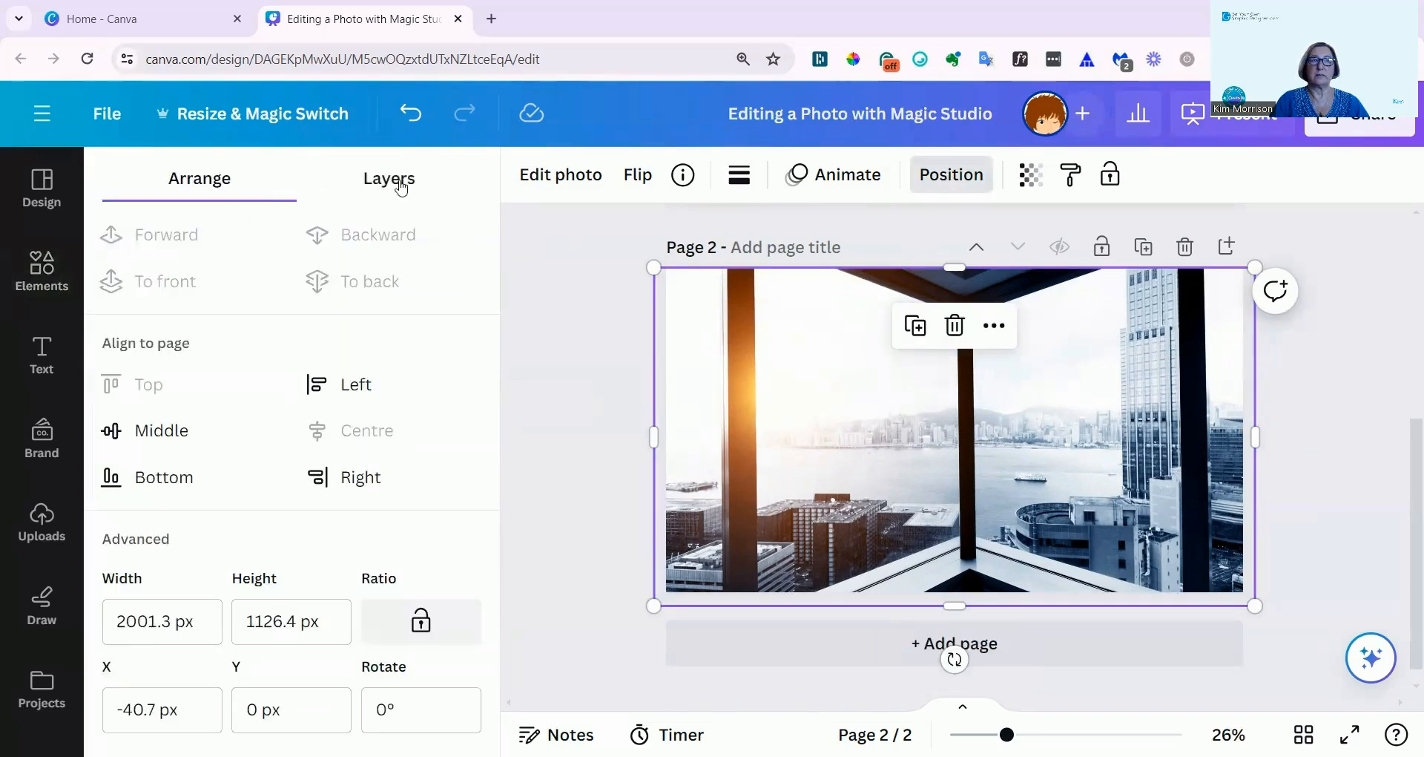
Step: Detach the woman's photo from the page 2 background, placing it as a separate layer in front of the window photo
left_click(401, 185)
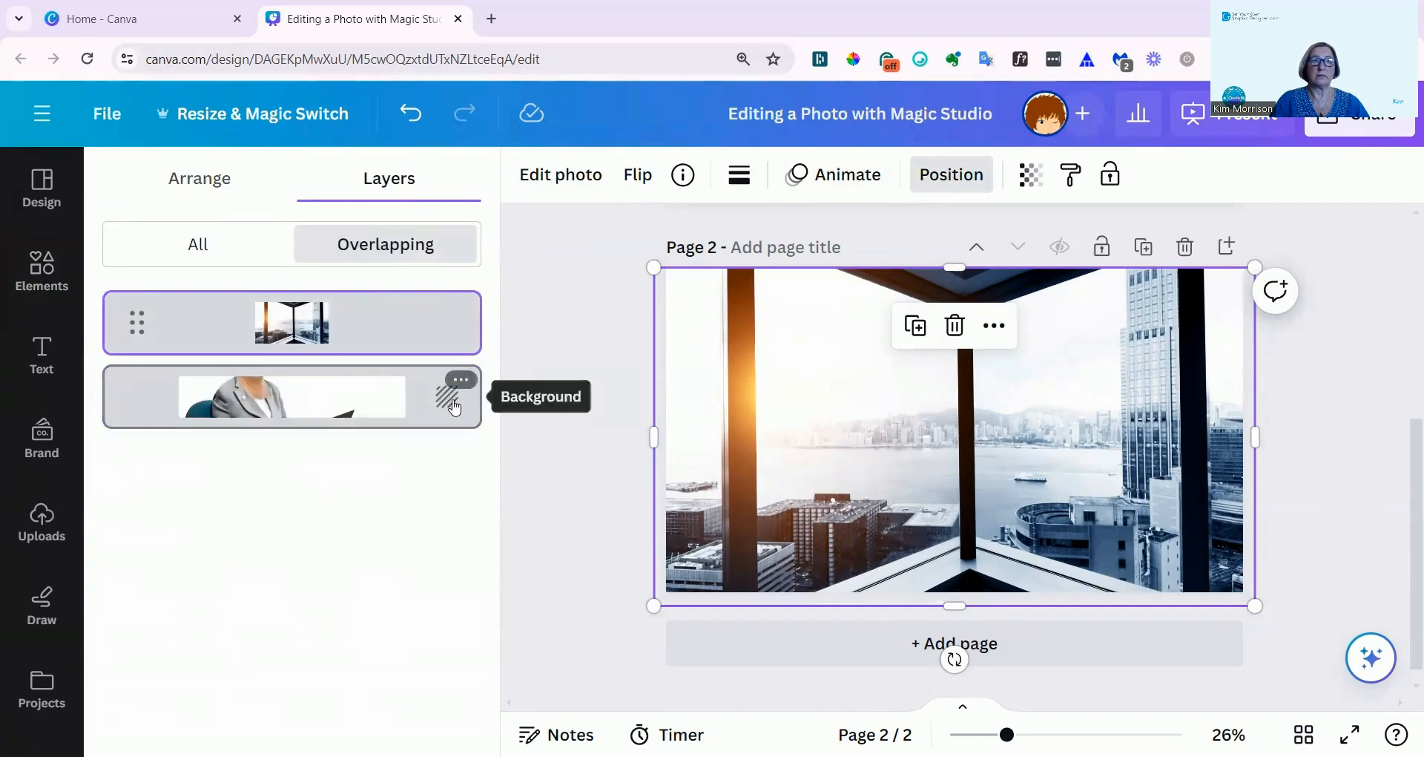
left_click(461, 380)
left_click(537, 627)
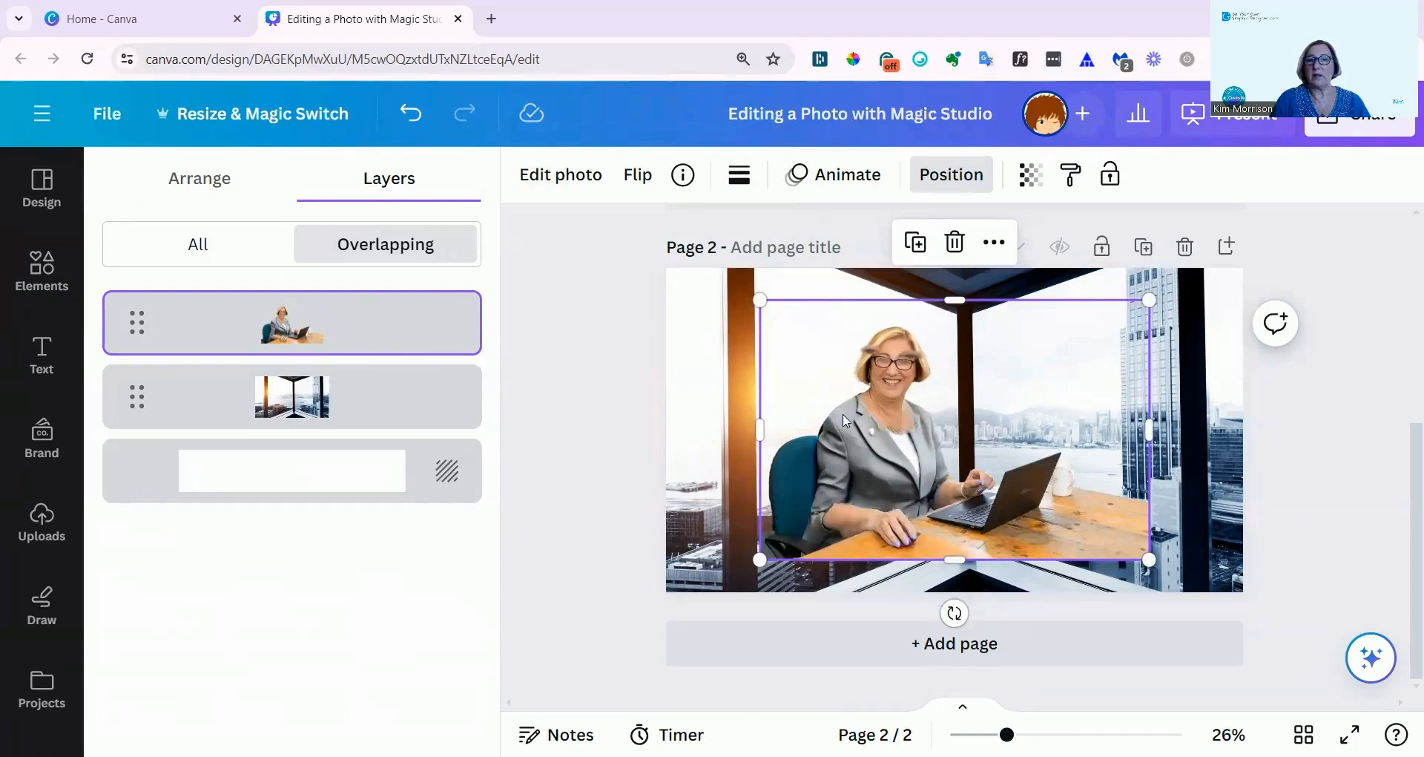
Step: Enlarge the woman's cutout to about 1,440 × 960 px, lower it to the page's bottom edge, and compare page 2 with the original on page 1
left_click_drag(1150, 299, 1198, 269)
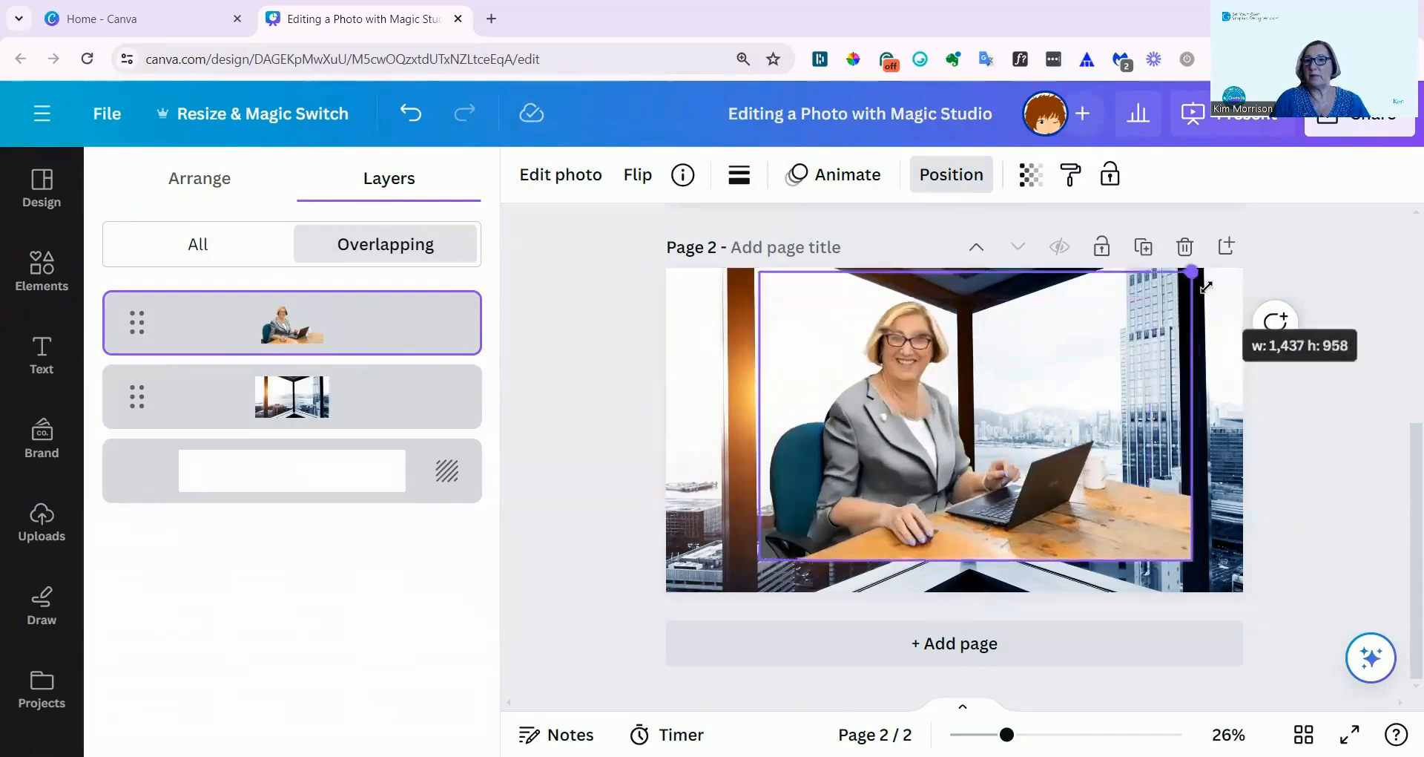
left_click_drag(1006, 436, 1007, 483)
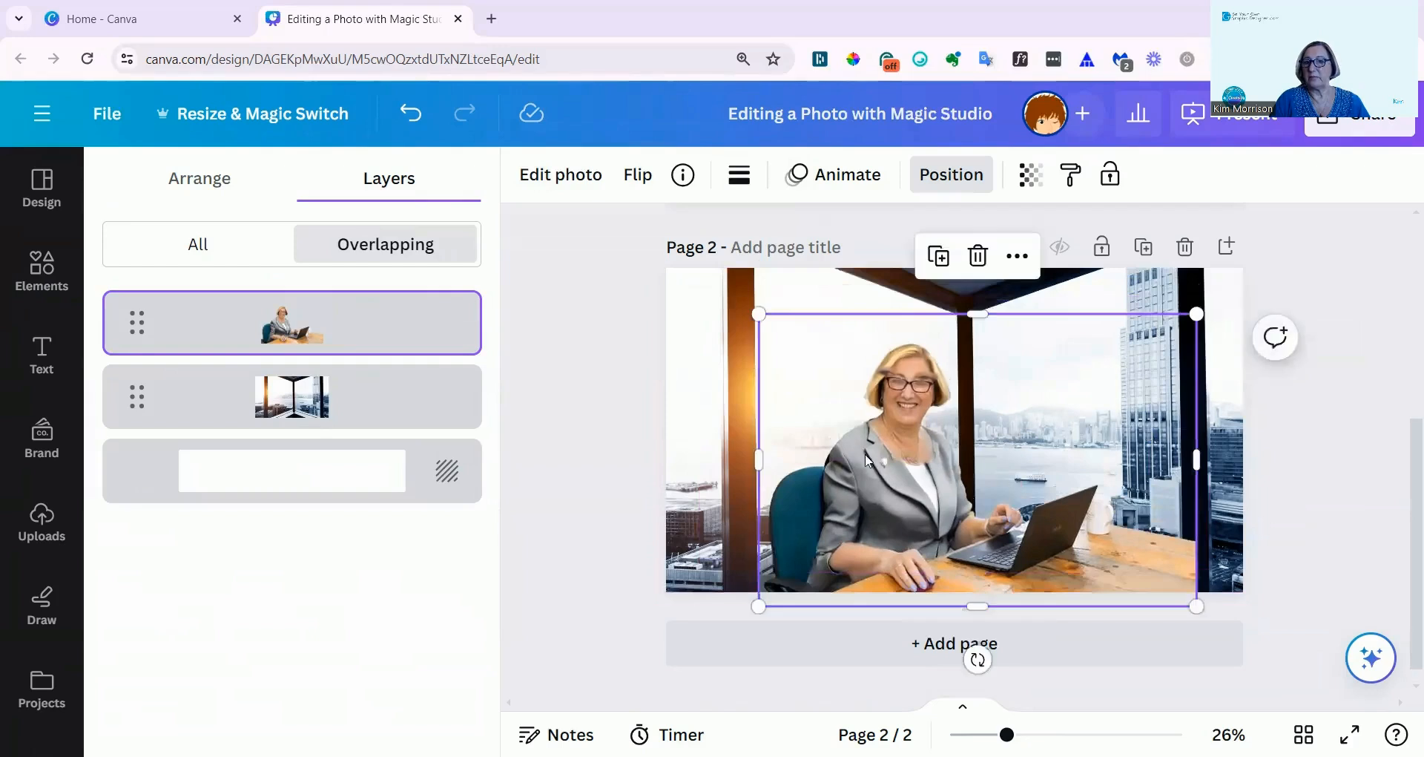
left_click(554, 455)
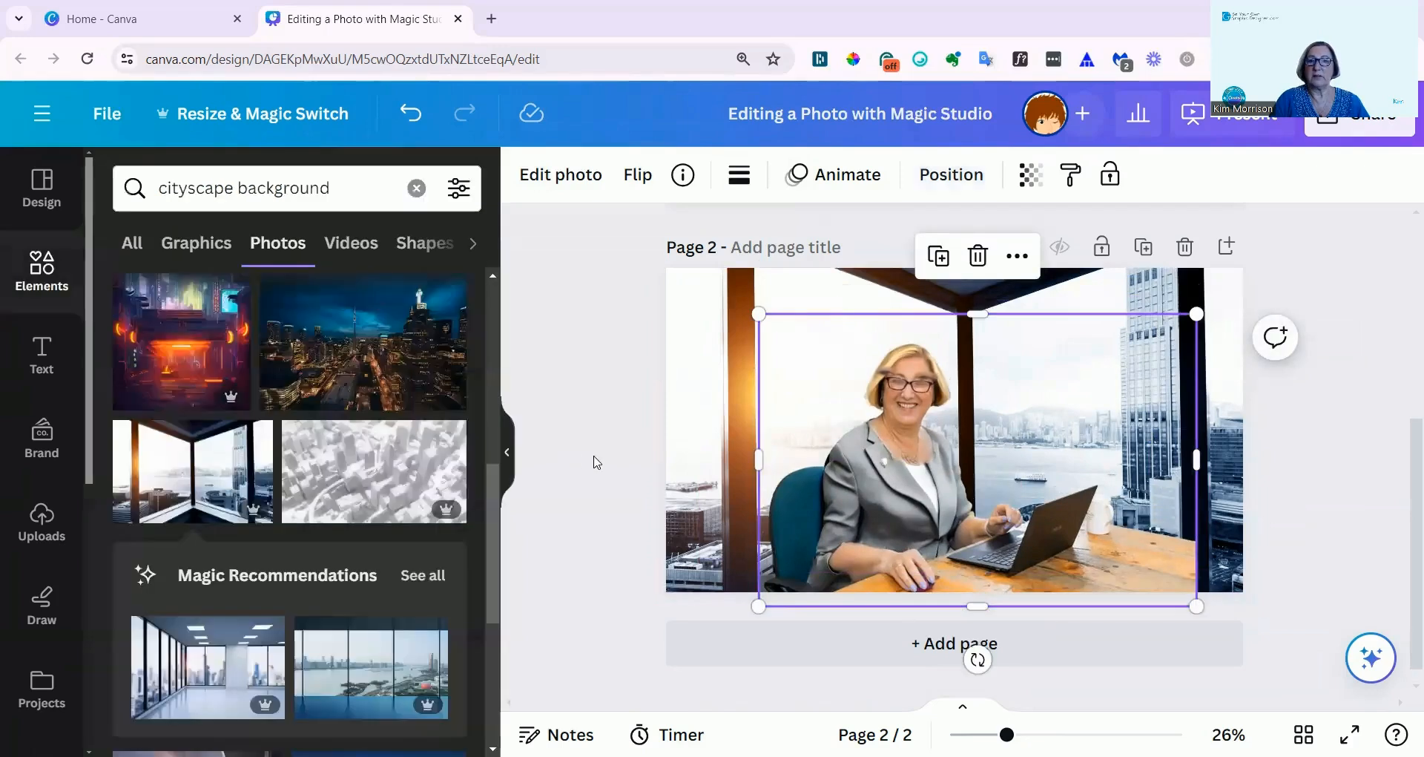
left_click(1343, 455)
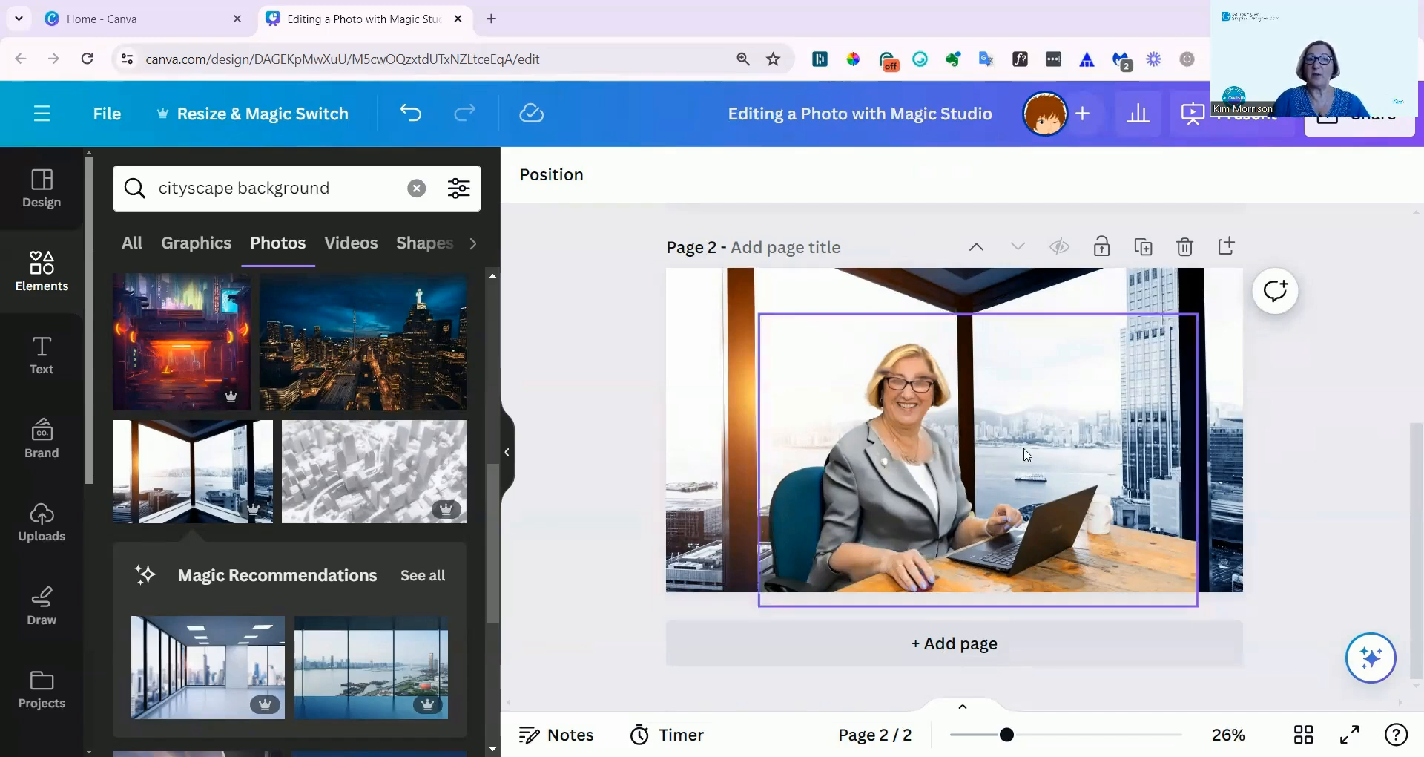
scroll(1339, 458, "up", 5)
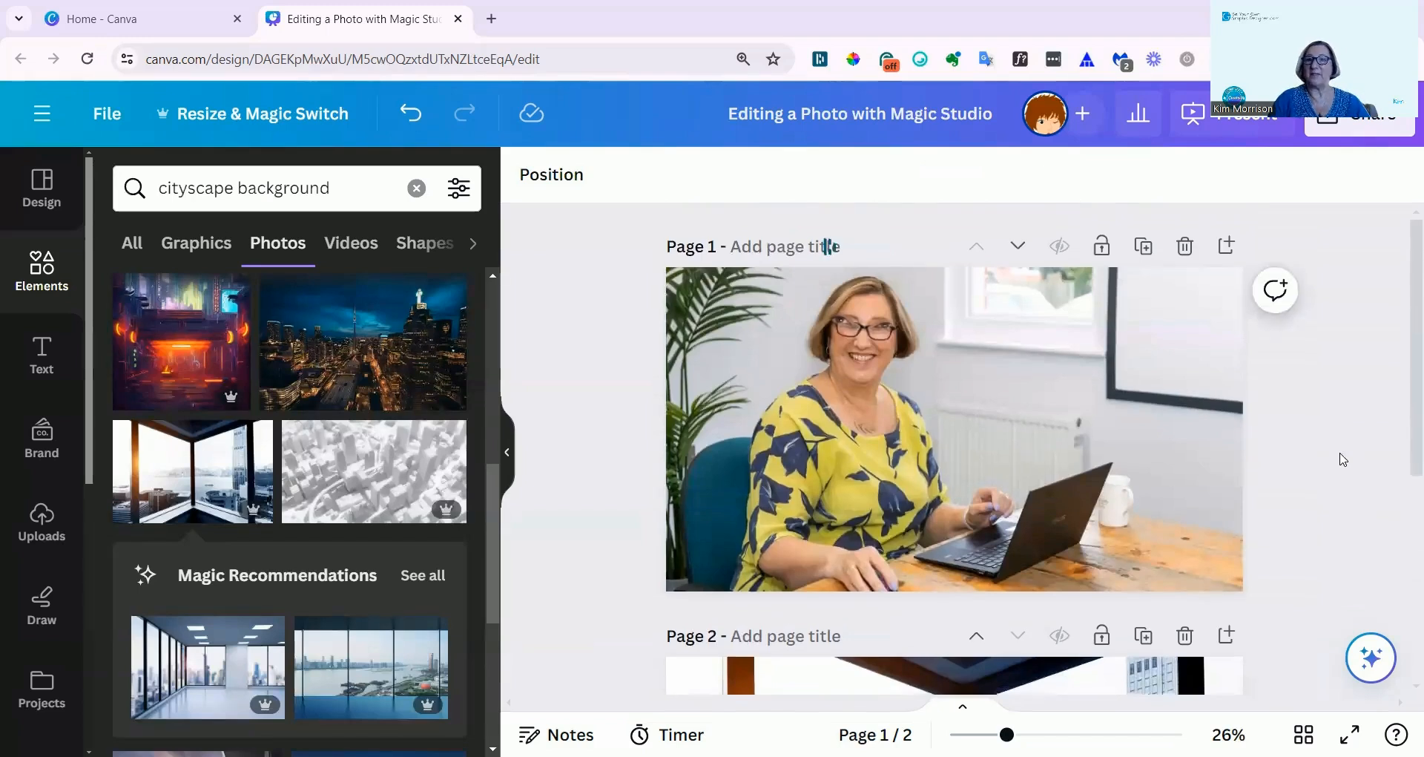
scroll(1343, 459, "down", 5)
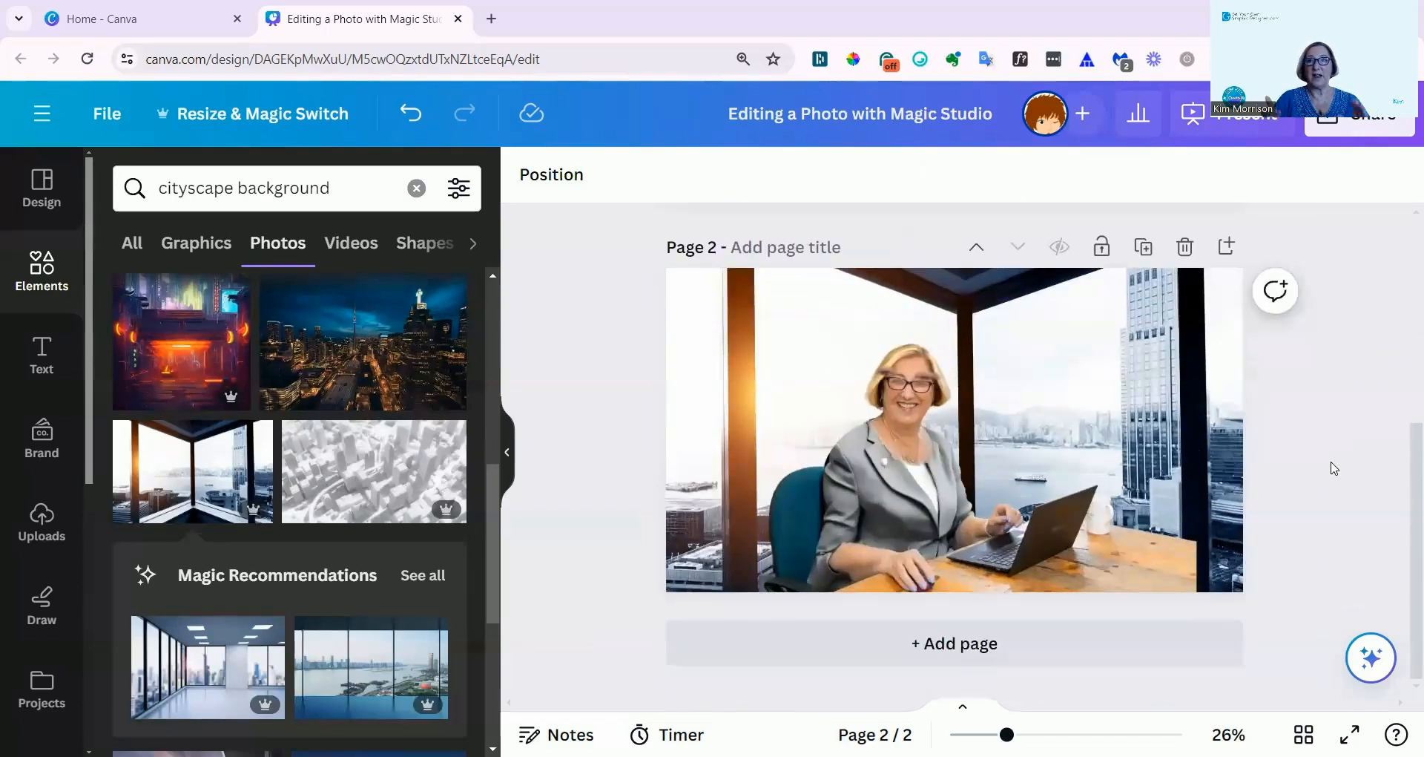